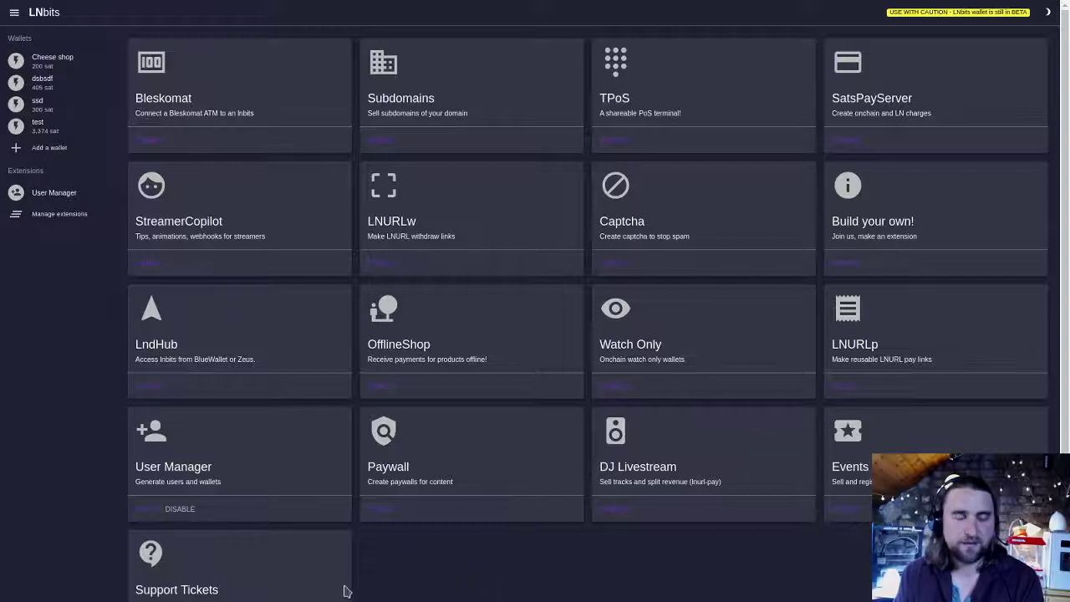
# Step: Open the User Manager extension and create a user with the first user's name and an initial wallet named after them
pyautogui.click(148, 514)
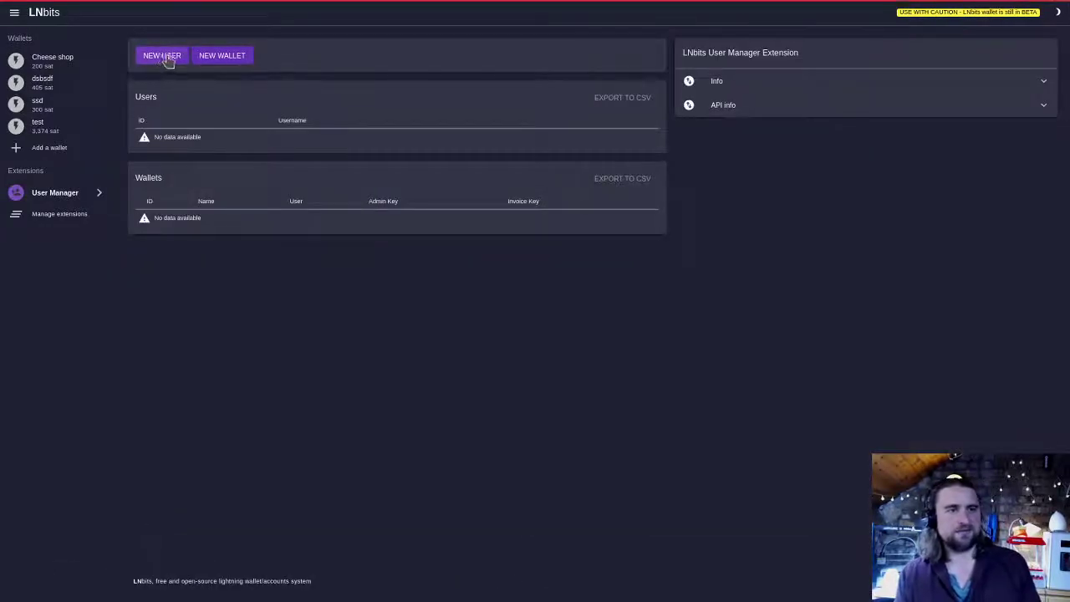
pyautogui.click(170, 59)
pyautogui.click(516, 34)
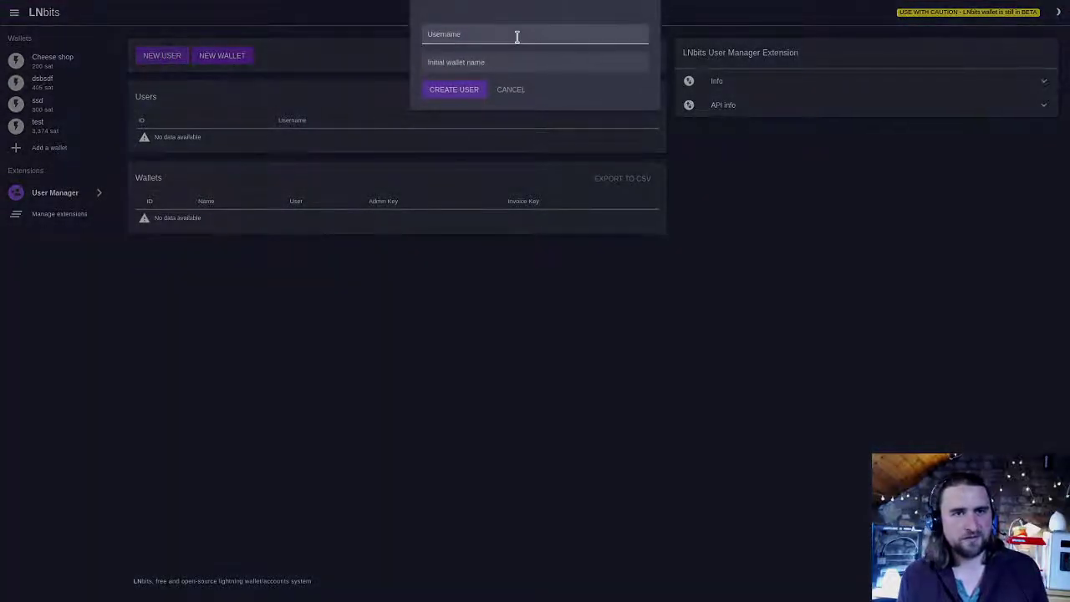
pyautogui.write('Bob')
pyautogui.press('Tab')
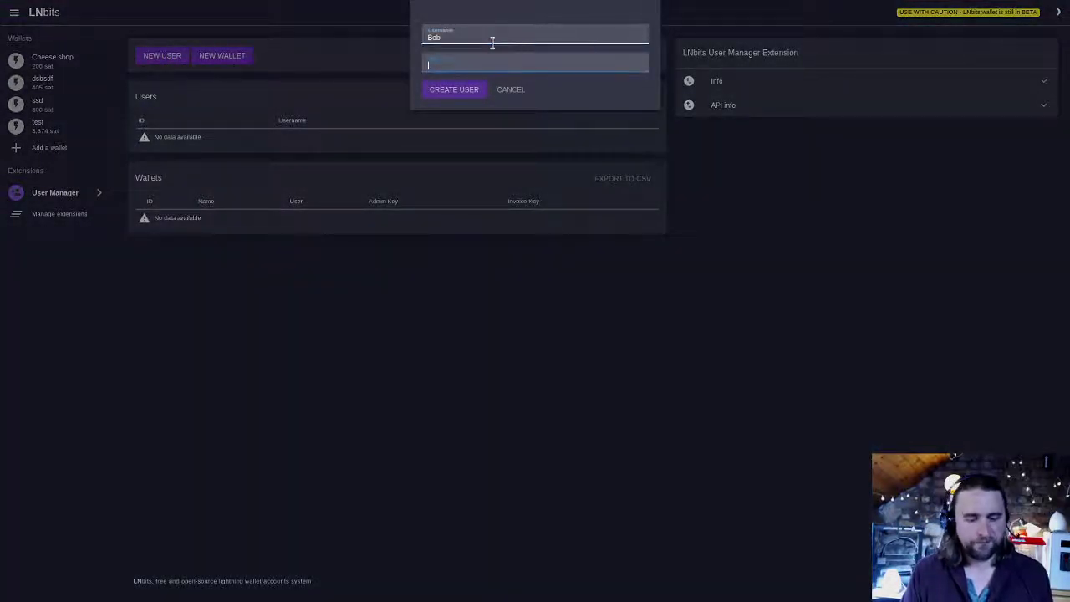
pyautogui.write('Bobs wallet')
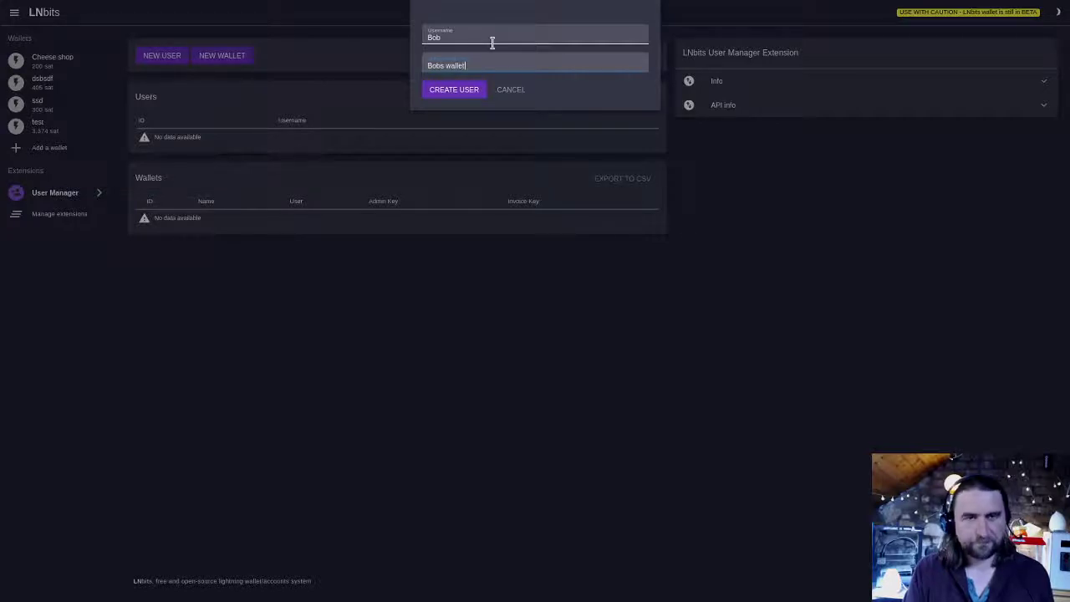
pyautogui.click(466, 90)
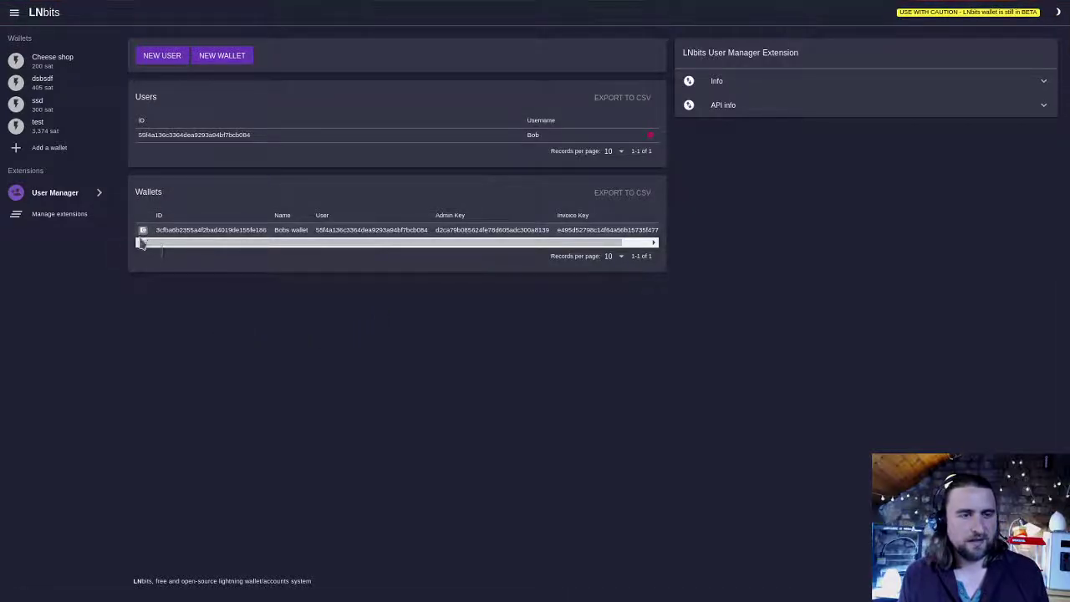
# Step: Open the new user's wallet, examine its API info, and return to the User Manager
pyautogui.click(143, 229)
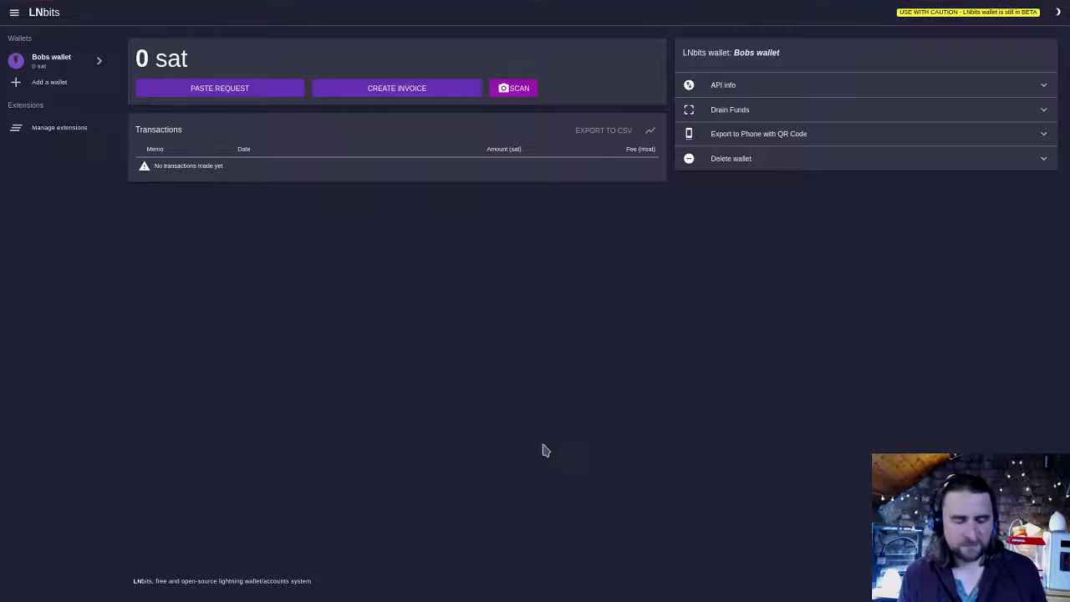
pyautogui.click(806, 85)
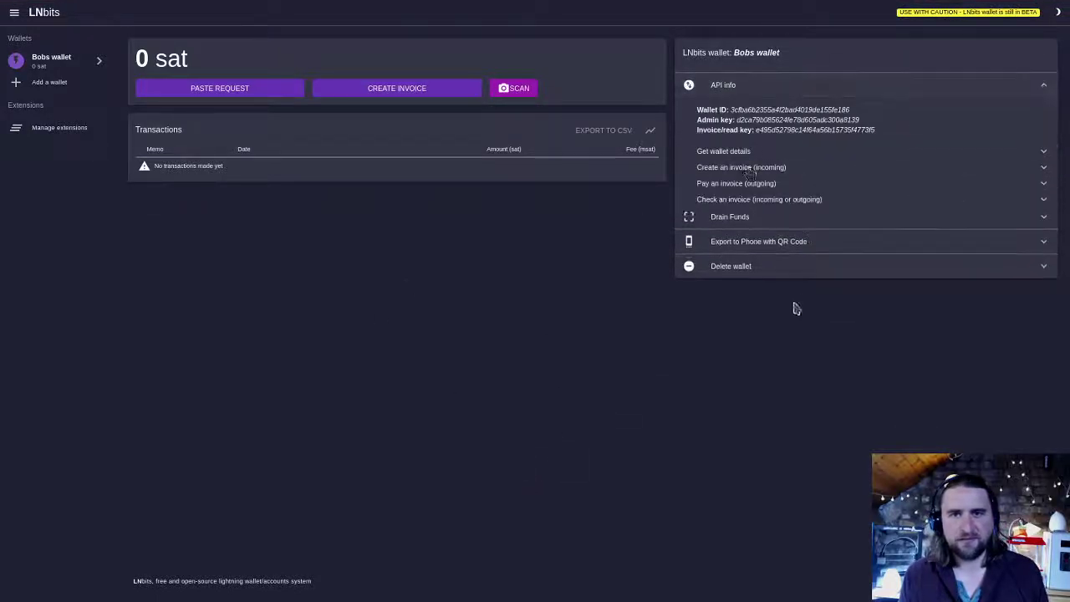
pyautogui.click(788, 89)
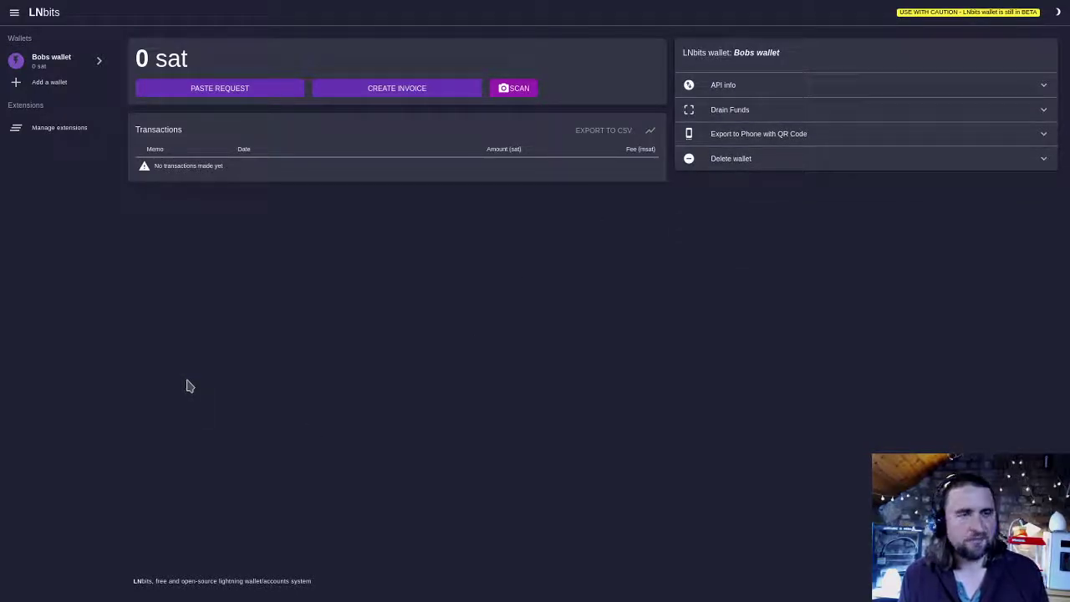
pyautogui.hotkey('ctrl', 'w')
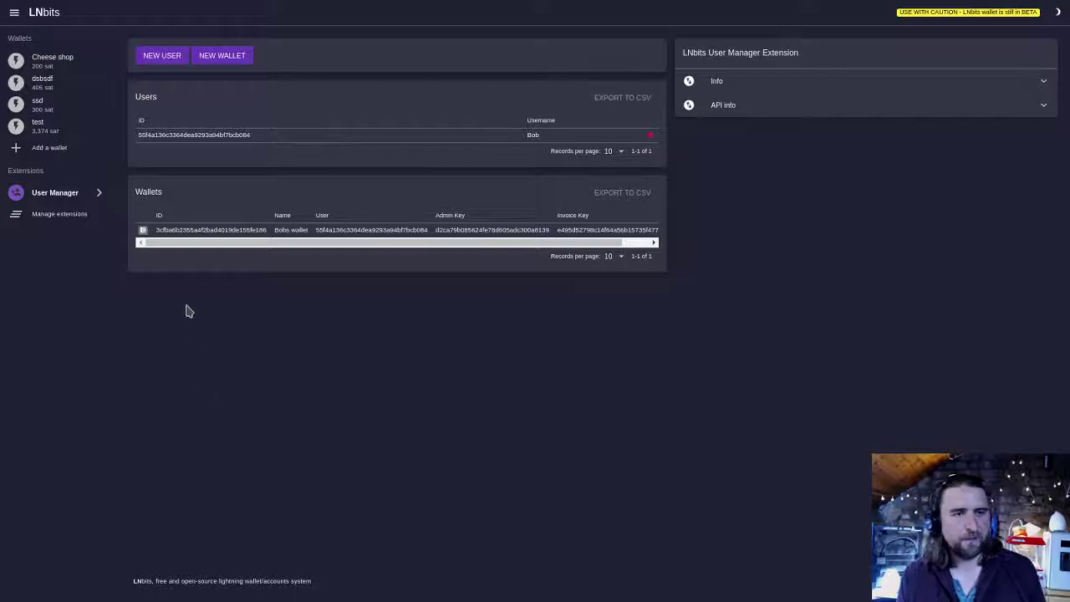
# Step: Create a second wallet for the existing user, naming it as that user's new wallet, and check the wallet page
pyautogui.click(223, 56)
pyautogui.click(559, 33)
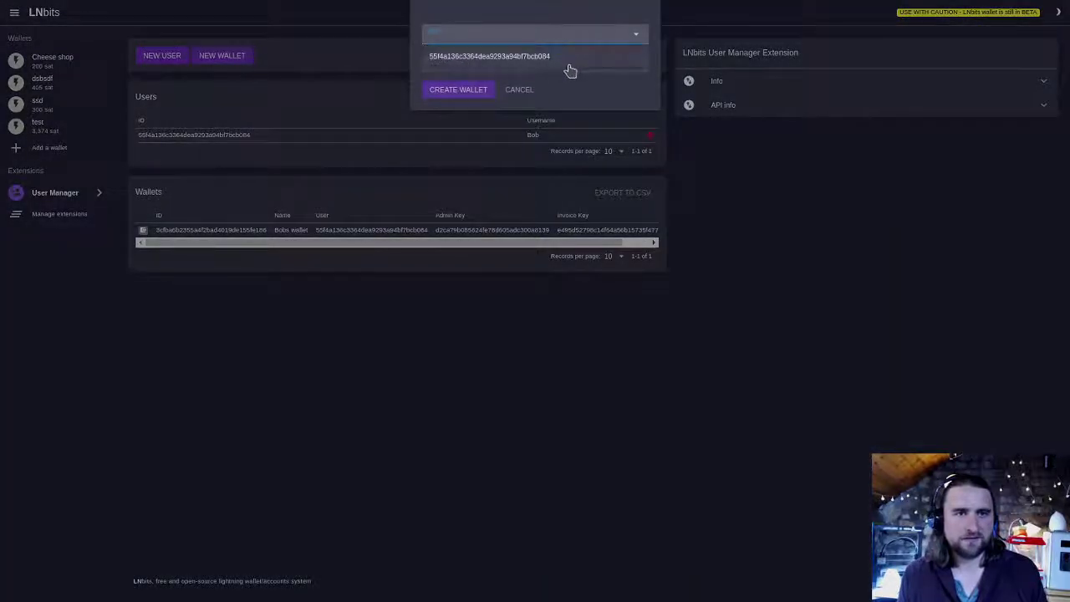
pyautogui.click(560, 60)
pyautogui.click(538, 60)
pyautogui.write('Bobs new wal')
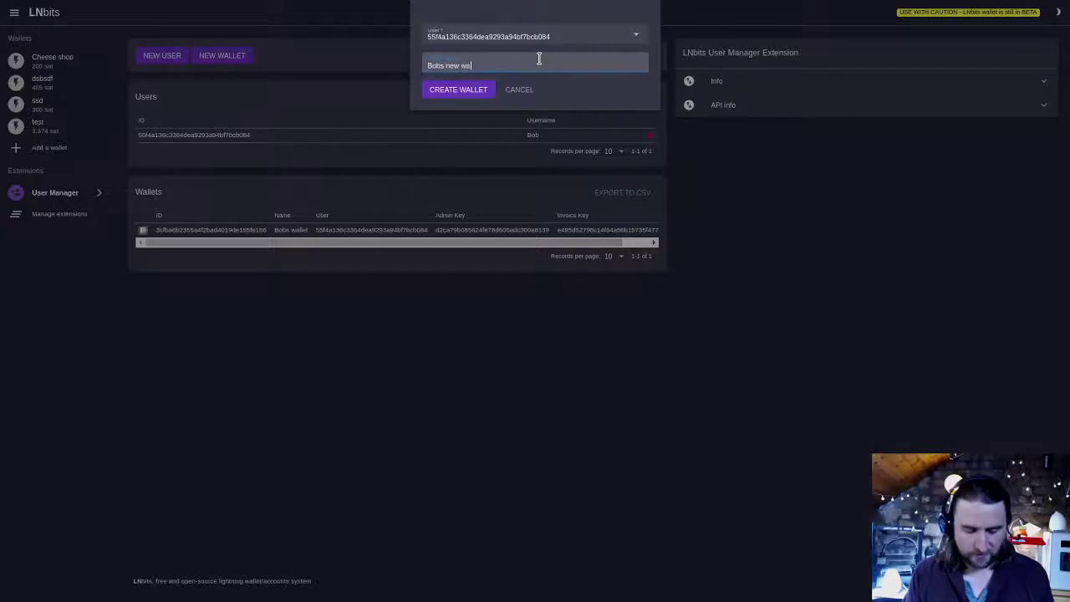
pyautogui.write('let')
pyautogui.press('Return')
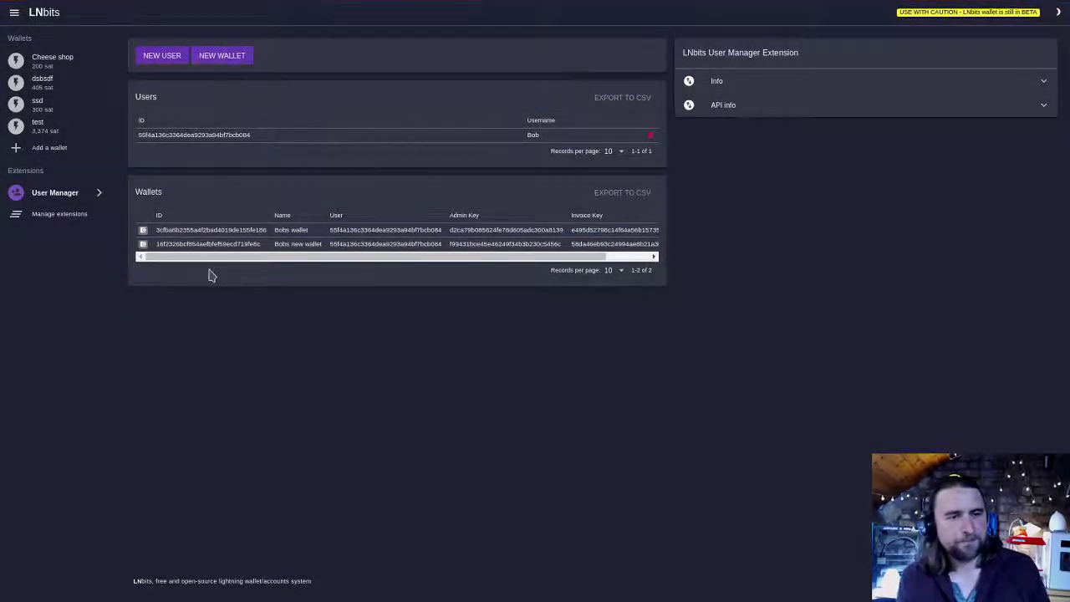
pyautogui.click(144, 245)
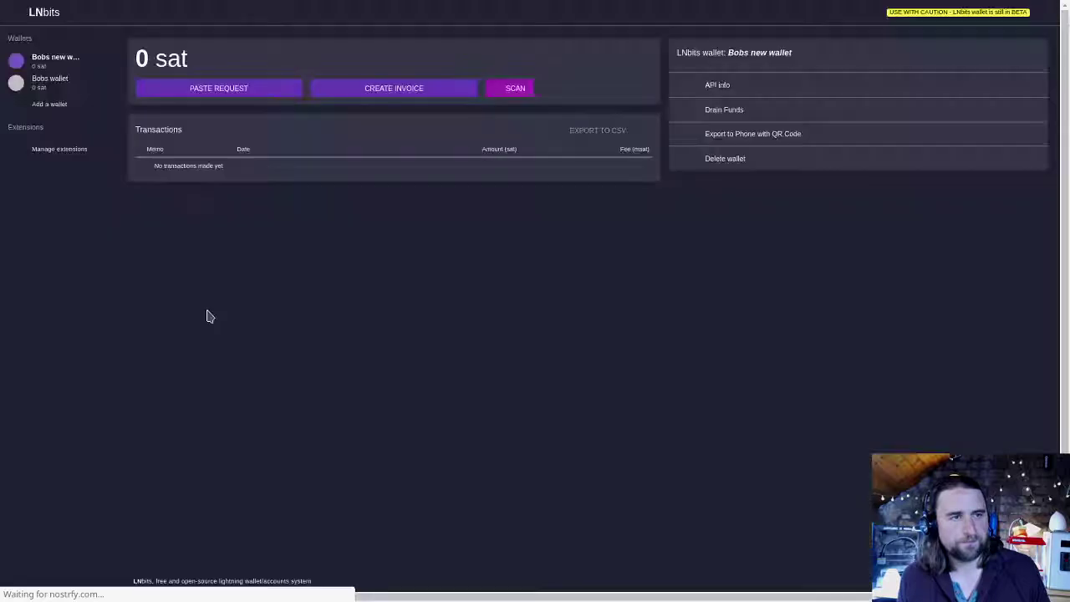
pyautogui.hotkey('alt', 'Left')
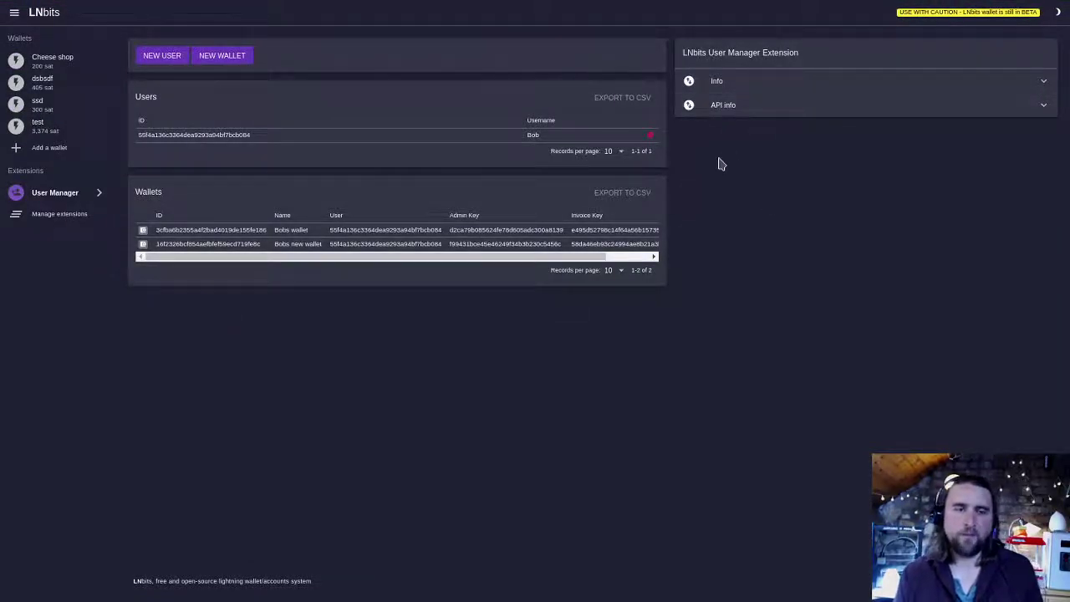
# Step: Review the extension's info and copy the curl example for POST user + initial wallet from its API info
pyautogui.click(761, 105)
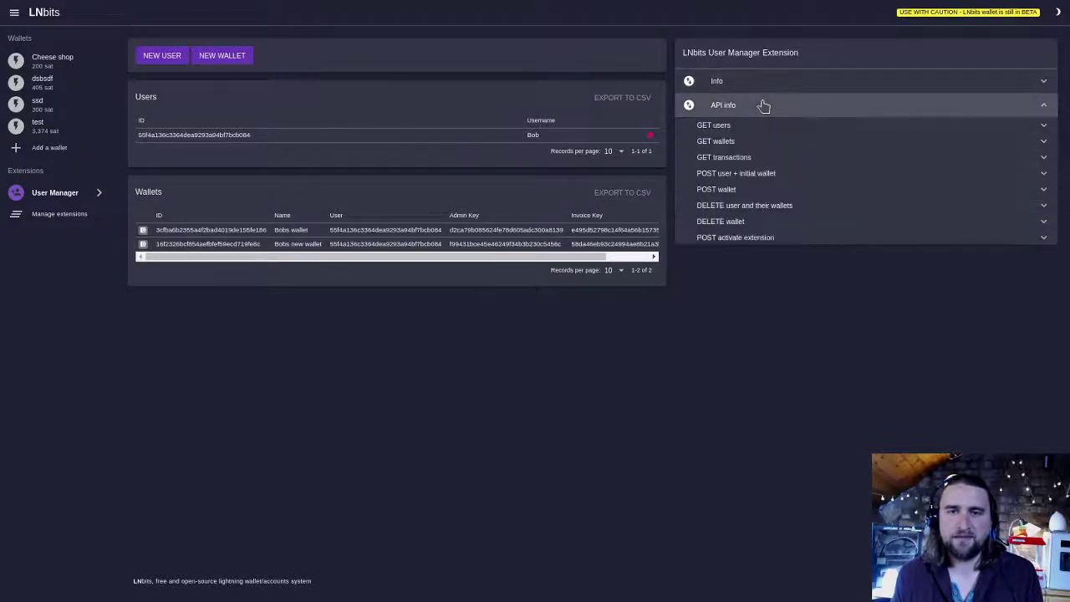
pyautogui.click(751, 84)
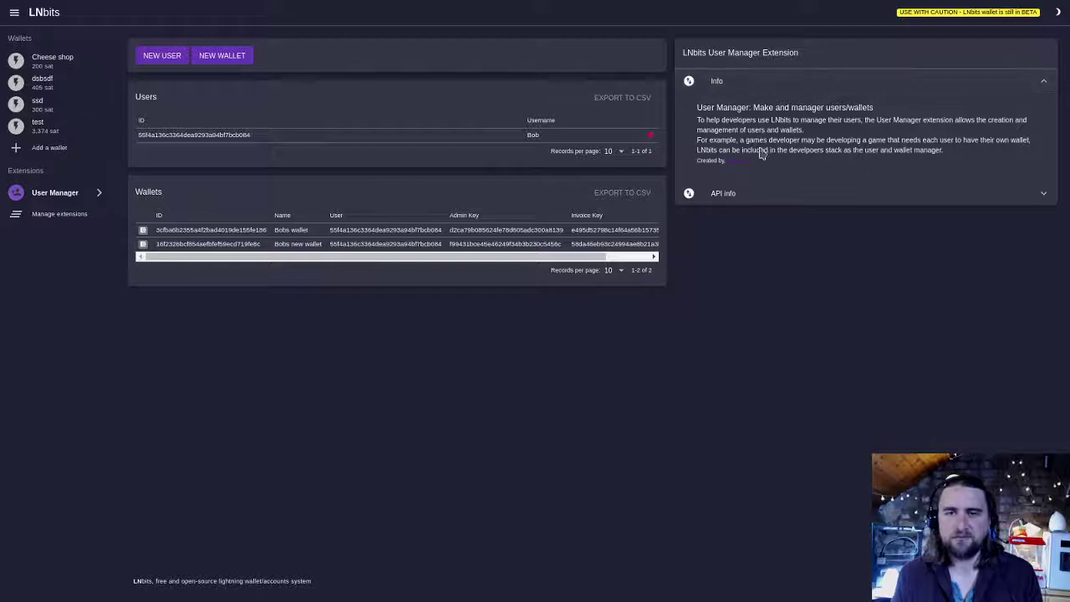
pyautogui.click(757, 195)
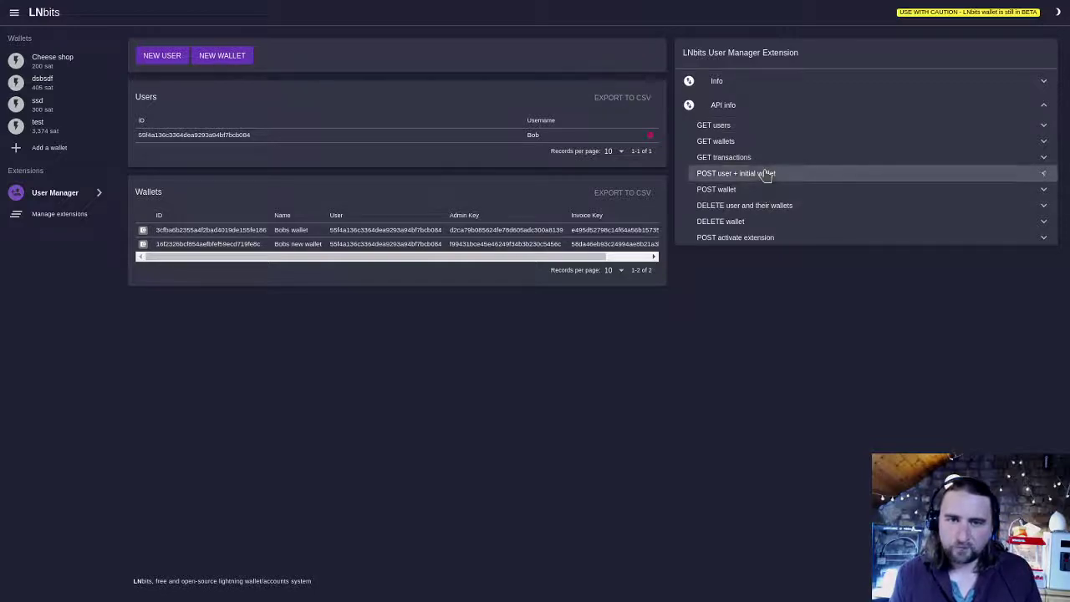
pyautogui.click(766, 174)
pyautogui.moveTo(784, 333); pyautogui.dragTo(699, 300)
pyautogui.hotkey('ctrl', 'c')
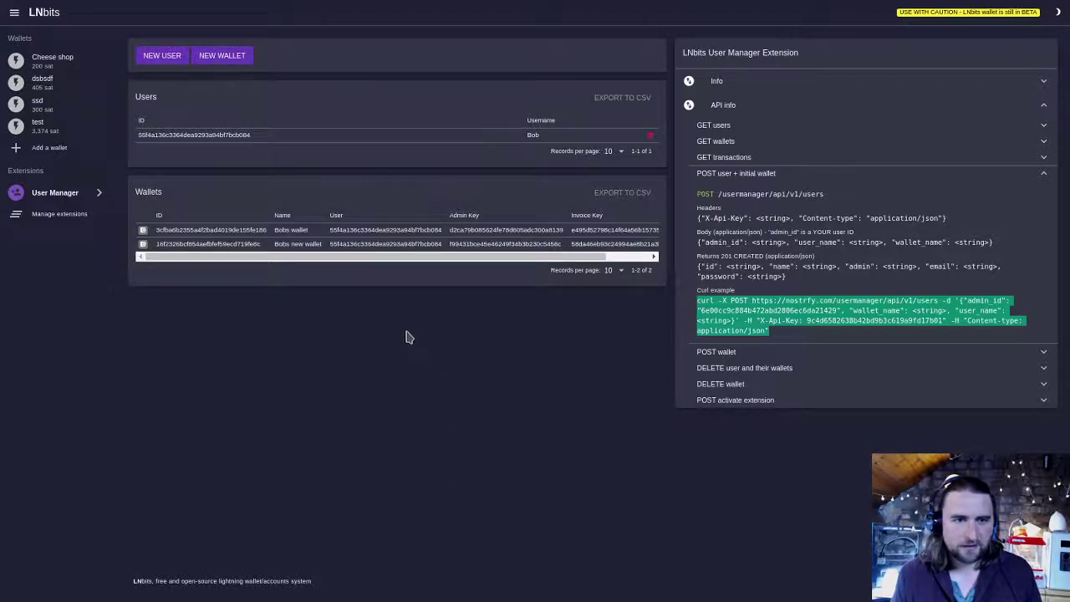
# Step: Paste the copied curl command with its API key into a terminal and replace the user_name placeholder with the second user's quoted name
pyautogui.hotkey('ctrl', 'alt', 't')
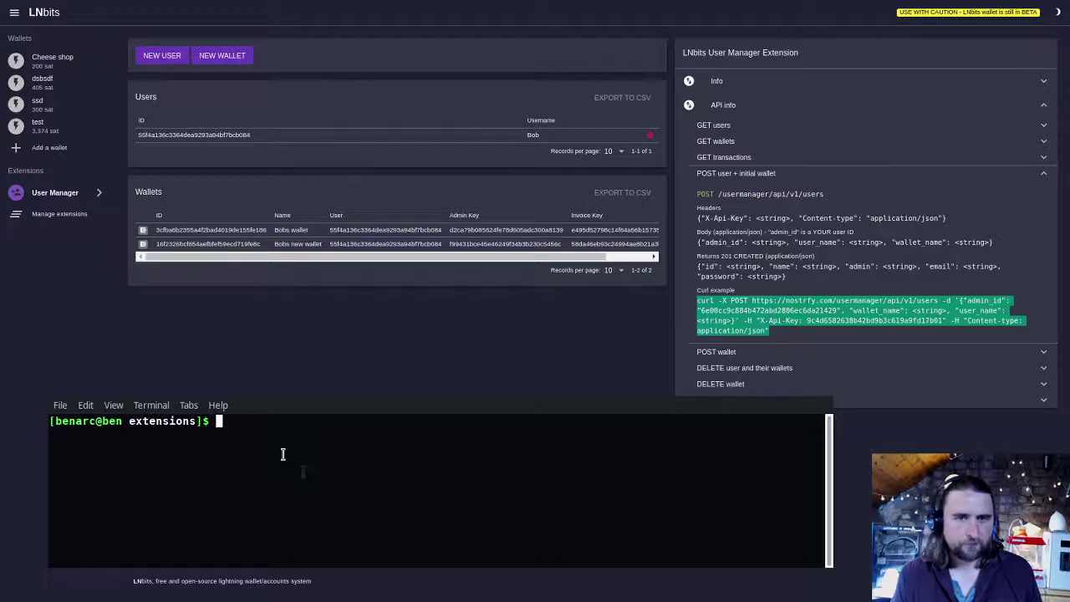
pyautogui.hotkey('ctrl', 'shift', 'v')
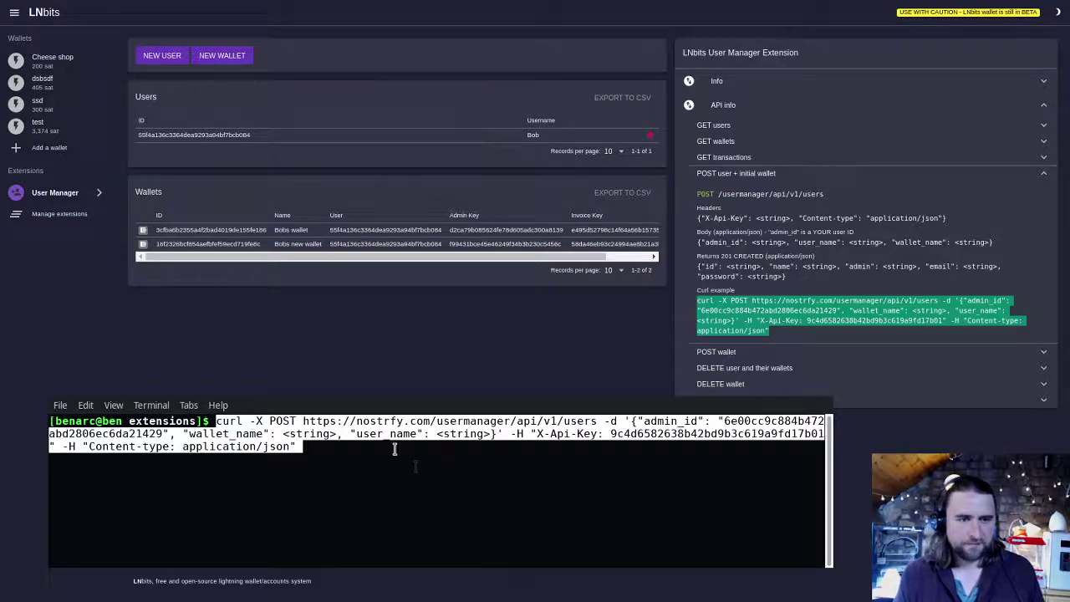
pyautogui.press('Left')
pyautogui.press('Left')
pyautogui.press('Left')
pyautogui.press('Left')
pyautogui.press('Left')
pyautogui.press('Left')
pyautogui.press('Left')
pyautogui.press('Left')
pyautogui.press('Left')
pyautogui.press('Left')
pyautogui.press('Left')
pyautogui.press('Left')
pyautogui.press('Left')
pyautogui.press('Left')
pyautogui.press('Left')
pyautogui.press('Left')
pyautogui.press('Left')
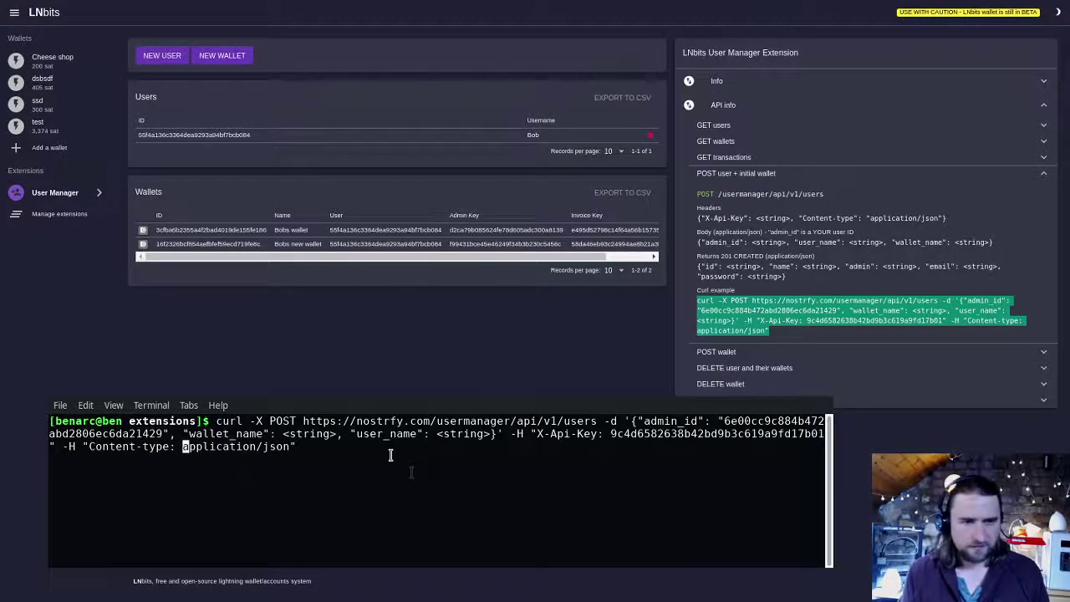
pyautogui.press('Left')
pyautogui.press('Left')
pyautogui.press('Left')
pyautogui.press('Left')
pyautogui.press('Left')
pyautogui.press('Left')
pyautogui.press('Left')
pyautogui.press('Left')
pyautogui.press('Left')
pyautogui.press('Left')
pyautogui.press('Left')
pyautogui.press('Left')
pyautogui.press('Left')
pyautogui.press('Left')
pyautogui.press('Left')
pyautogui.press('Left')
pyautogui.press('Left')
pyautogui.press('Left')
pyautogui.press('Left')
pyautogui.press('Left')
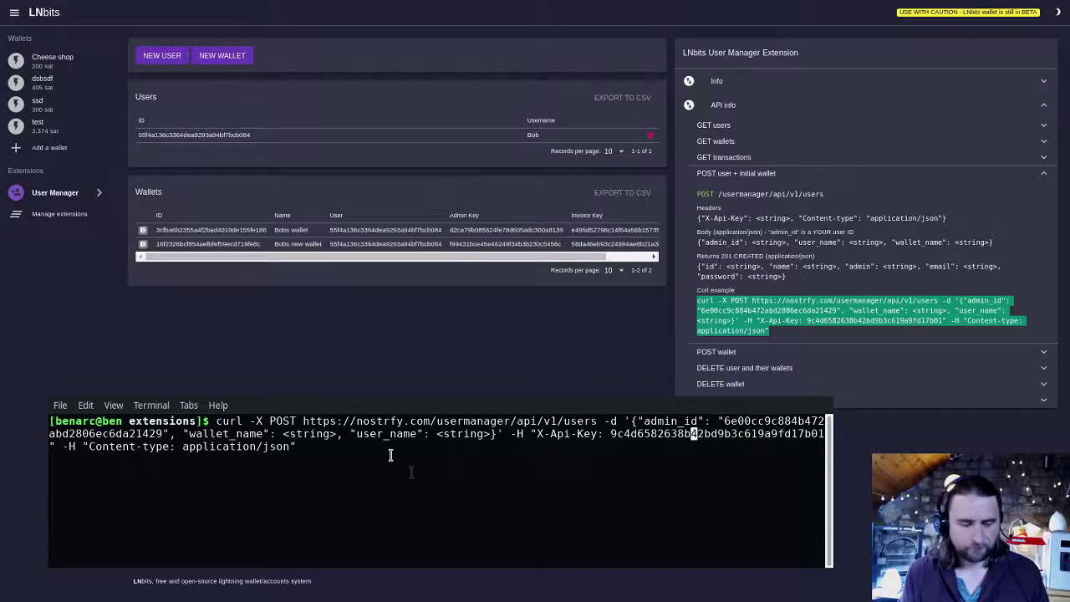
pyautogui.press('Left')
pyautogui.press('Left')
pyautogui.press('Left')
pyautogui.press('Left')
pyautogui.press('Left')
pyautogui.press('Left')
pyautogui.press('Left')
pyautogui.press('Left')
pyautogui.press('Left')
pyautogui.press('Left')
pyautogui.press('Left')
pyautogui.press('Left')
pyautogui.press('Left')
pyautogui.press('Left')
pyautogui.press('Left')
pyautogui.press('Left')
pyautogui.press('Left')
pyautogui.press('Left')
pyautogui.press('Left')
pyautogui.press('Left')
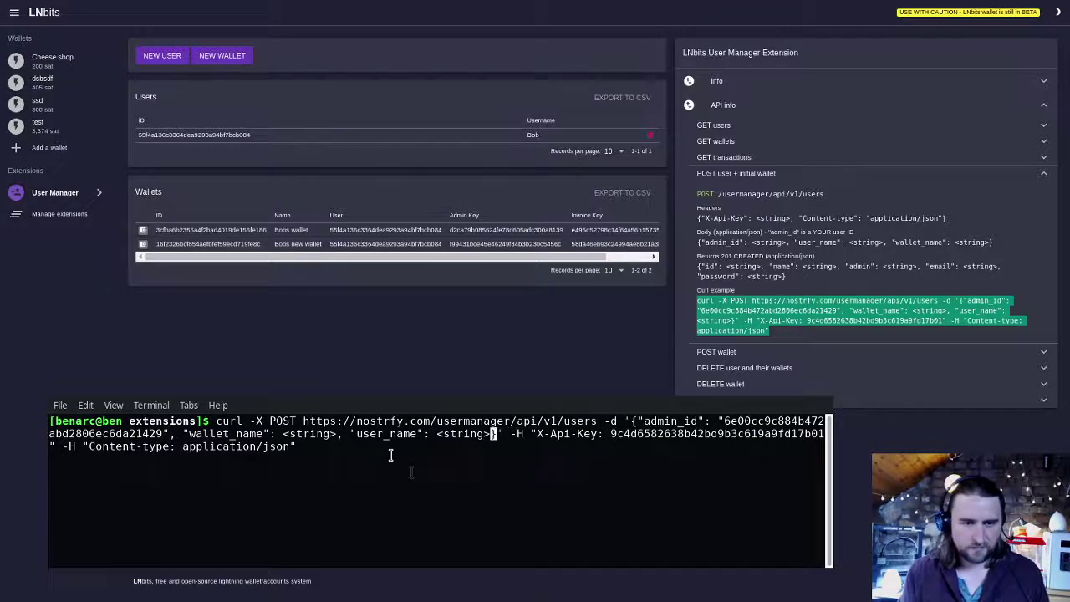
pyautogui.press('BackSpace')
pyautogui.press('BackSpace')
pyautogui.press('BackSpace')
pyautogui.press('BackSpace')
pyautogui.press('BackSpace')
pyautogui.press('BackSpace')
pyautogui.press('BackSpace')
pyautogui.press('BackSpace')
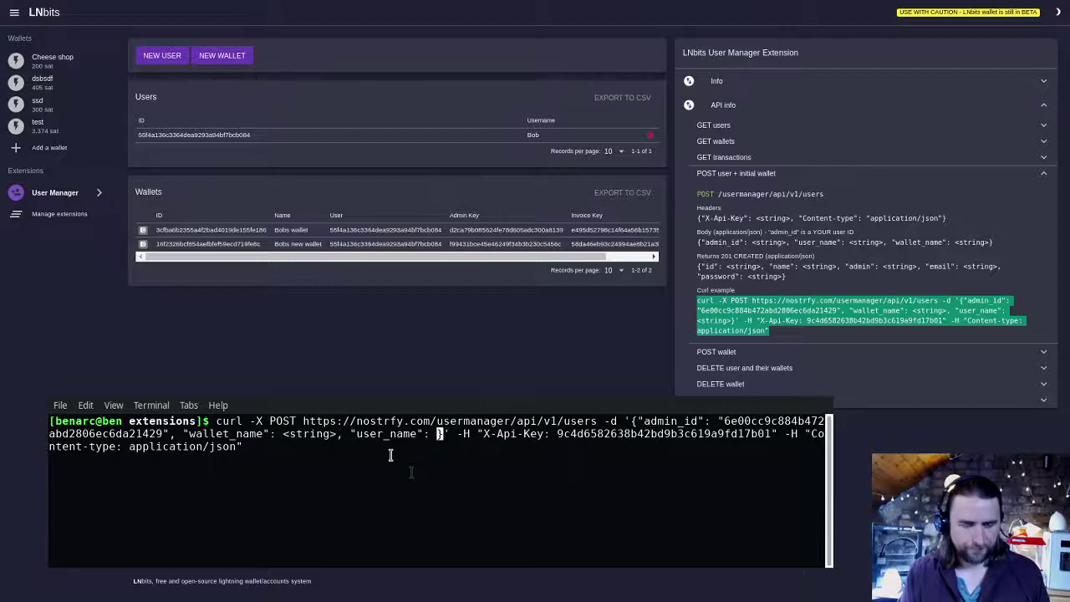
pyautogui.write('""')
pyautogui.press('Left')
pyautogui.write('Bill')
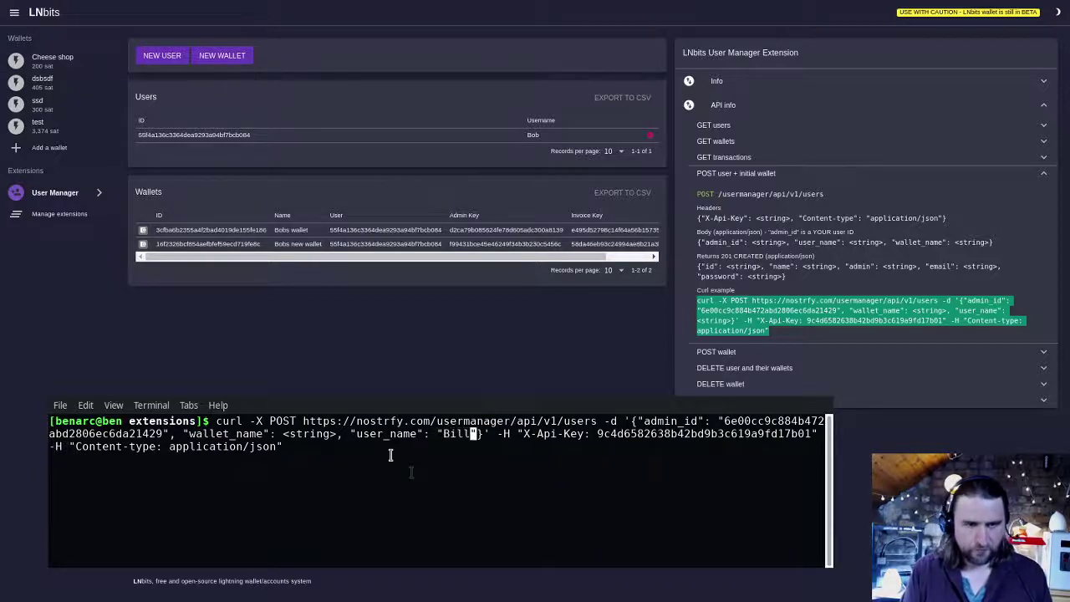
# Step: Replace the wallet_name placeholder with a quoted wallet name for the second user and run the POST command
pyautogui.press('Left')
pyautogui.press('Left')
pyautogui.press('Left')
pyautogui.press('Left')
pyautogui.press('Left')
pyautogui.press('Left')
pyautogui.press('Left')
pyautogui.press('Left')
pyautogui.press('Left')
pyautogui.press('Left')
pyautogui.press('Left')
pyautogui.press('Left')
pyautogui.press('Left')
pyautogui.press('Left')
pyautogui.press('Left')
pyautogui.press('Left')
pyautogui.press('Left')
pyautogui.press('Left')
pyautogui.press('Left')
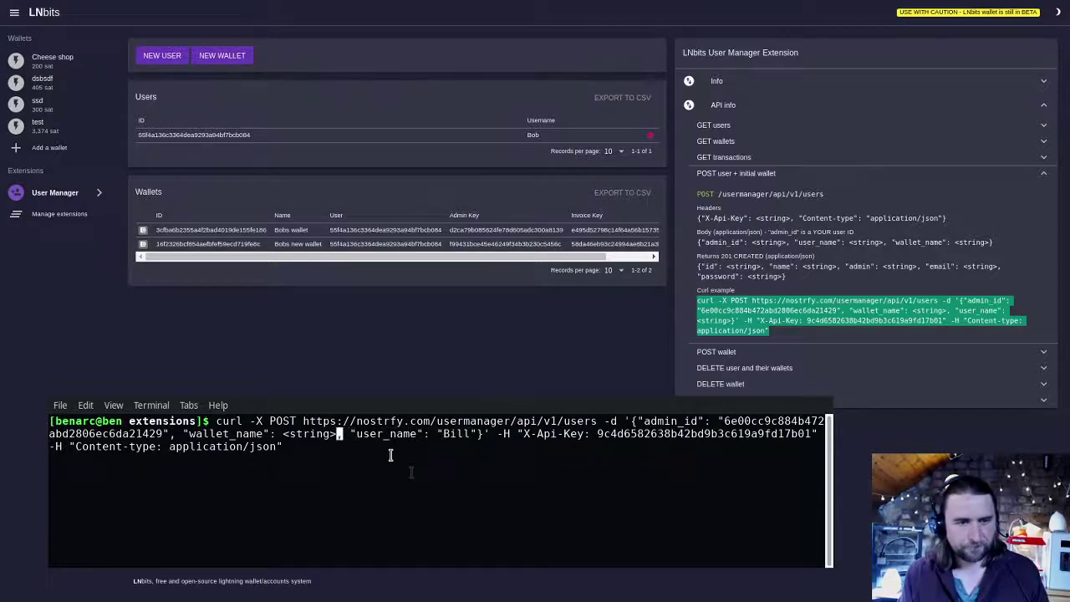
pyautogui.press('BackSpace')
pyautogui.press('BackSpace')
pyautogui.press('BackSpace')
pyautogui.press('BackSpace')
pyautogui.press('BackSpace')
pyautogui.press('BackSpace')
pyautogui.press('BackSpace')
pyautogui.press('BackSpace')
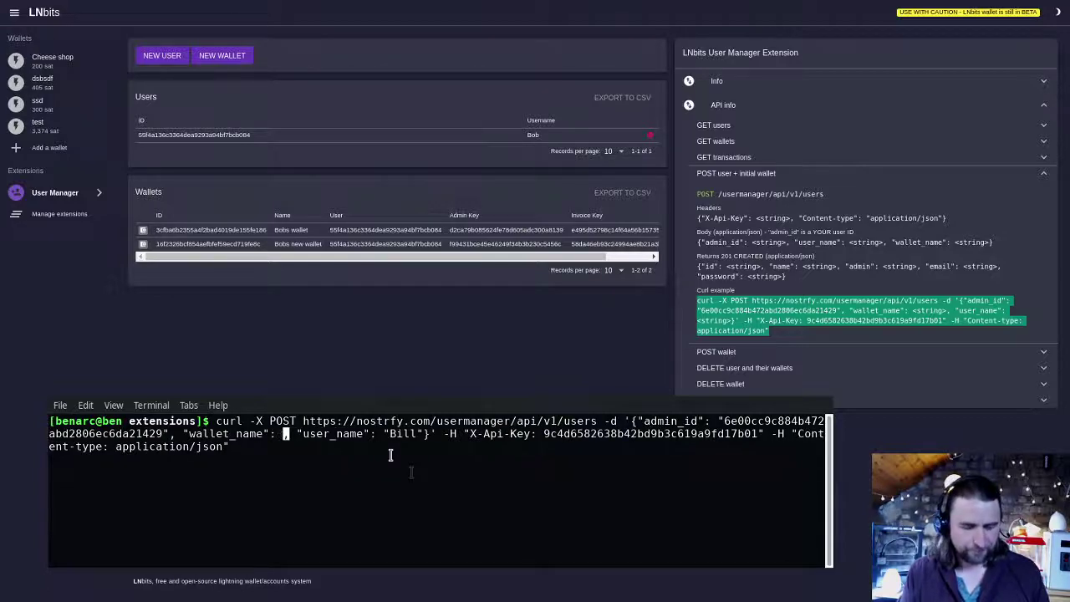
pyautogui.write('""')
pyautogui.press('Left')
pyautogui.write('Bills wallet')
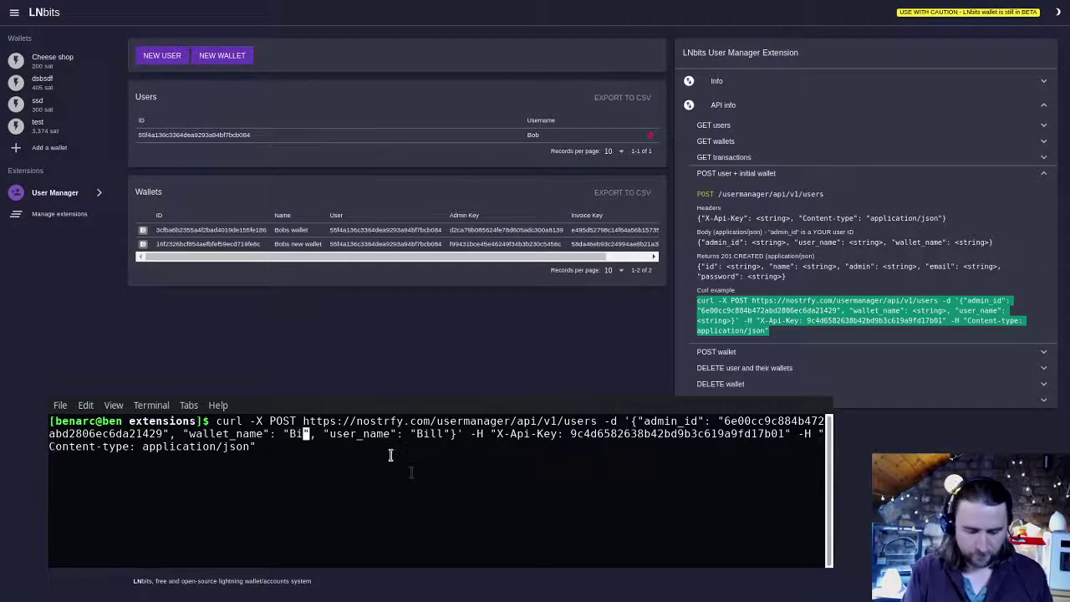
pyautogui.press('Return')
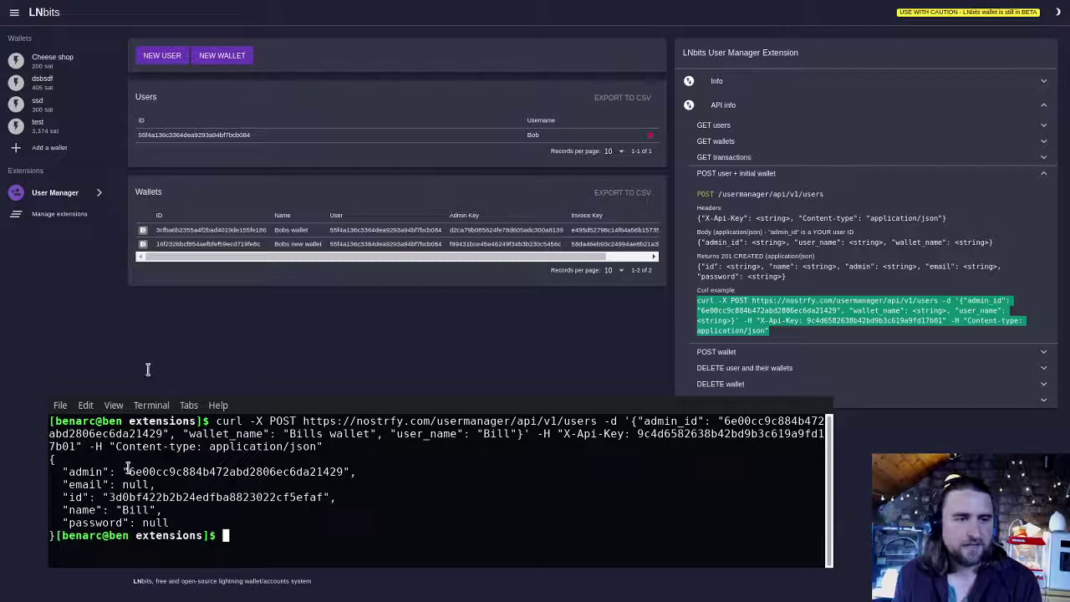
# Step: Examine the admin and id values in the API response and compare the id with the second user's entry in the refreshed Users list
pyautogui.moveTo(128, 471); pyautogui.dragTo(352, 475)
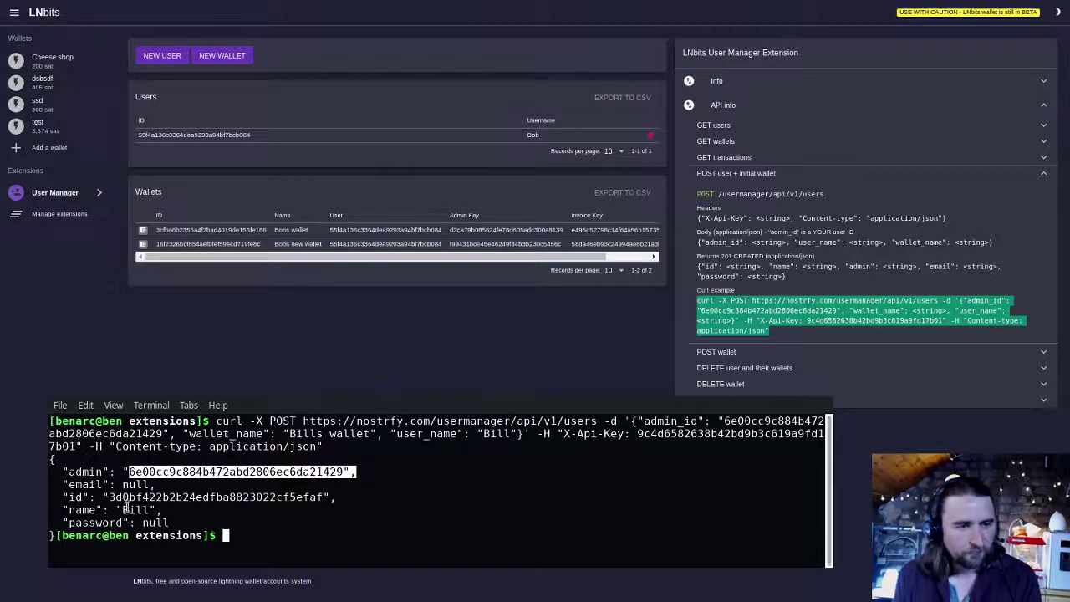
pyautogui.moveTo(105, 496); pyautogui.dragTo(324, 499)
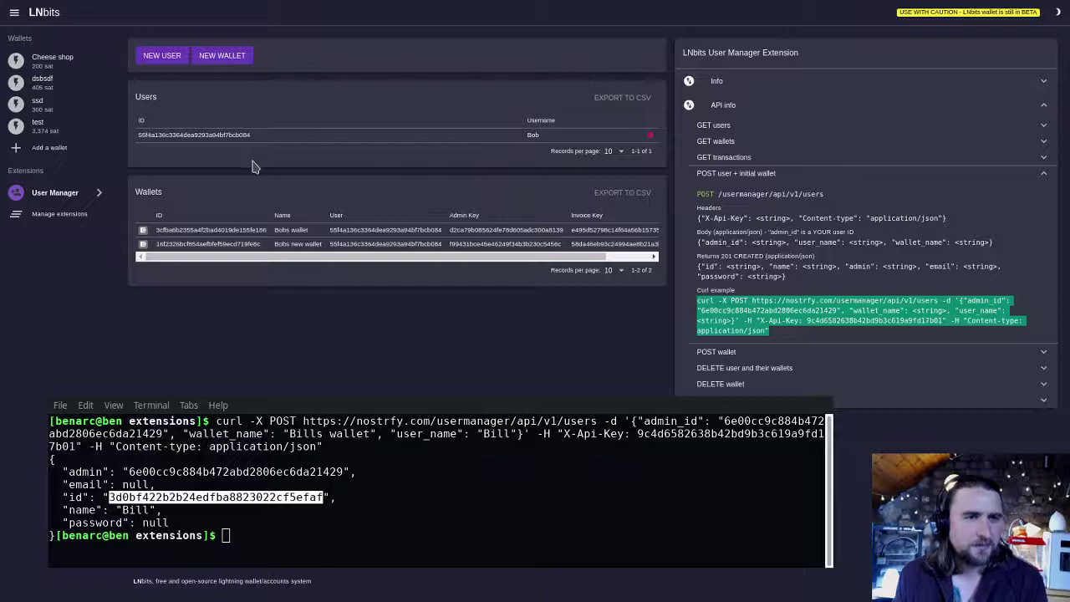
pyautogui.click(249, 344)
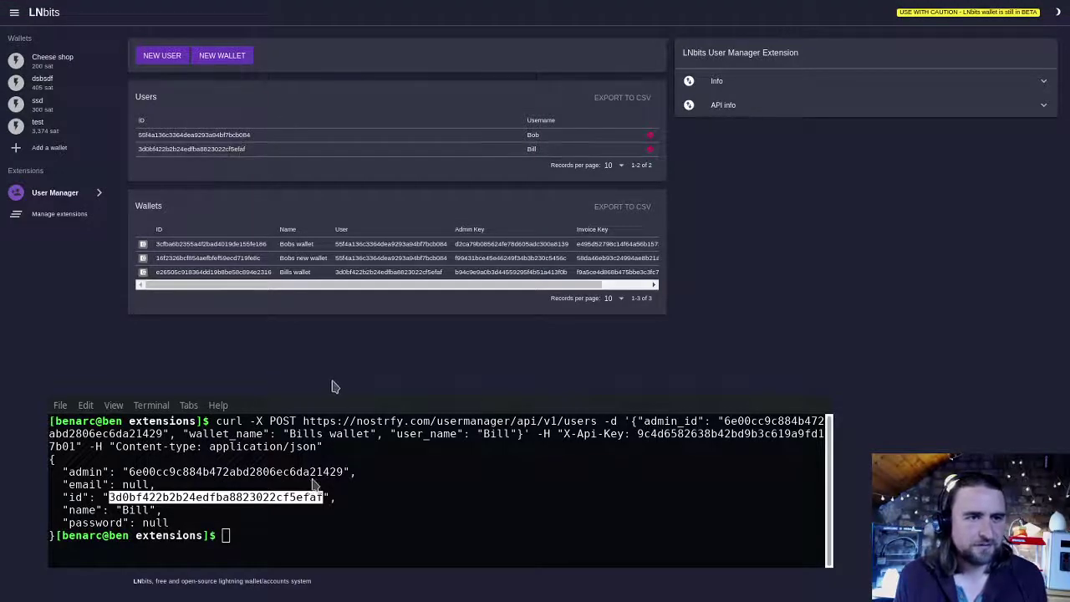
pyautogui.click(227, 149)
pyautogui.doubleClick(226, 149)
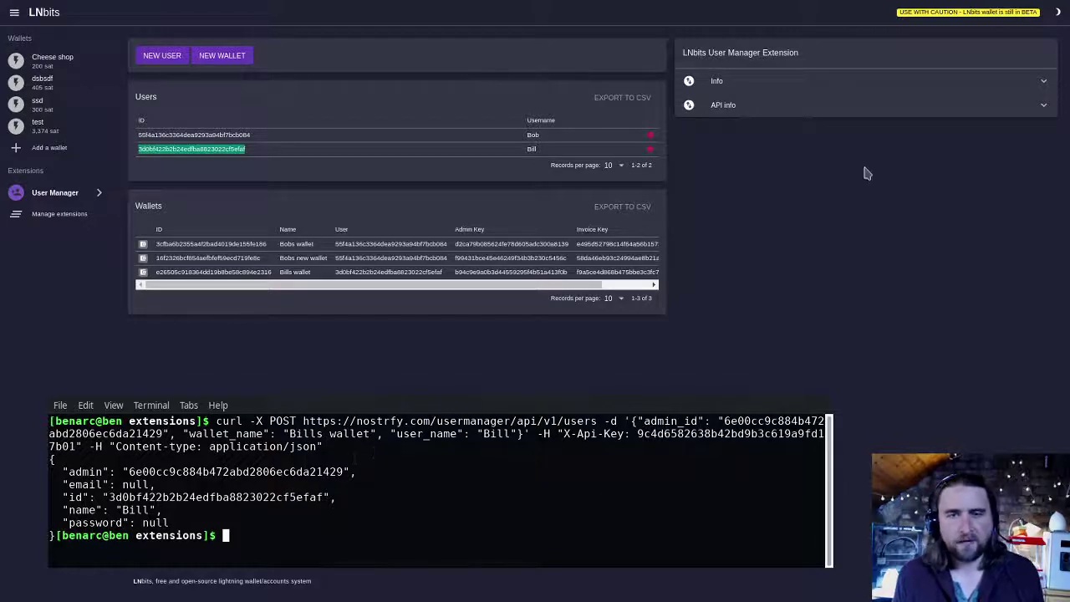
# Step: Copy the curl example for GET wallets from the User Manager's API info
pyautogui.click(828, 116)
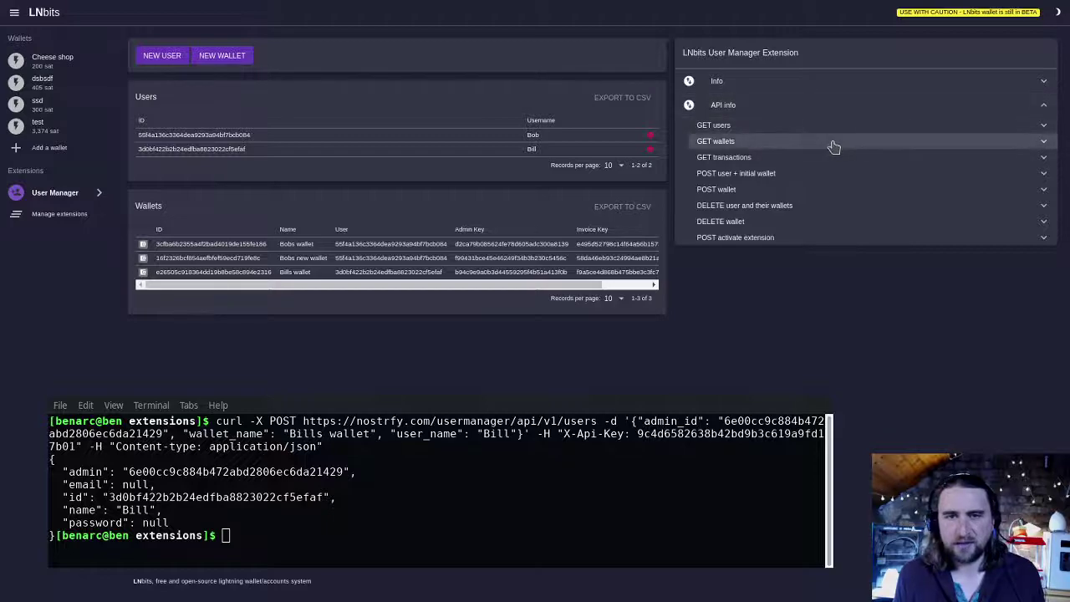
pyautogui.click(834, 147)
pyautogui.moveTo(837, 259); pyautogui.dragTo(694, 253)
pyautogui.hotkey('ctrl', 'c')
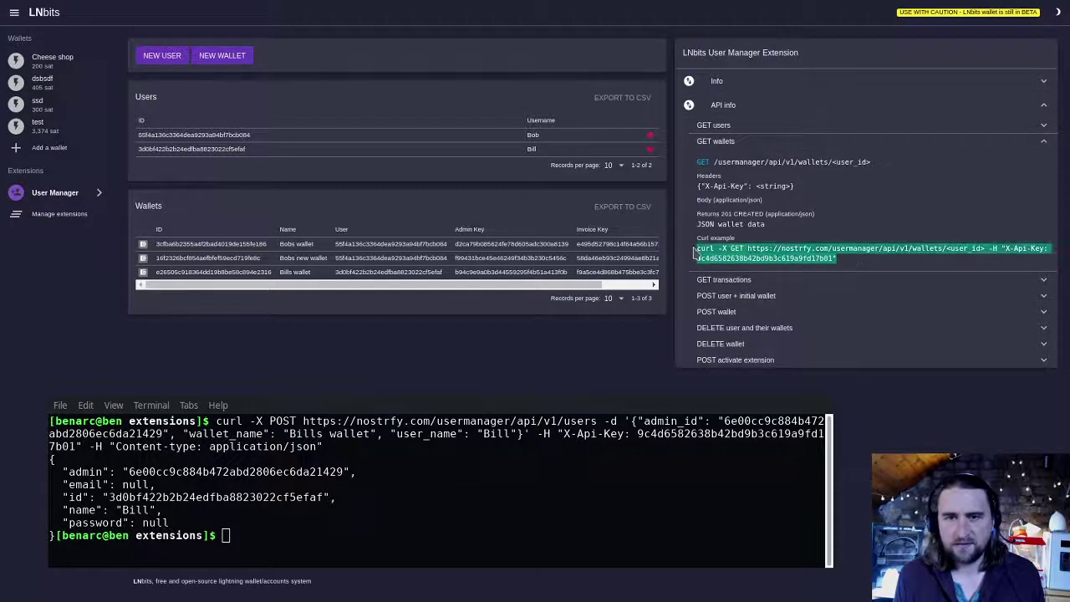
# Step: Paste the copied GET wallets curl command with its API key into the terminal and remove the <user_id> placeholder from the URL
pyautogui.click(697, 406)
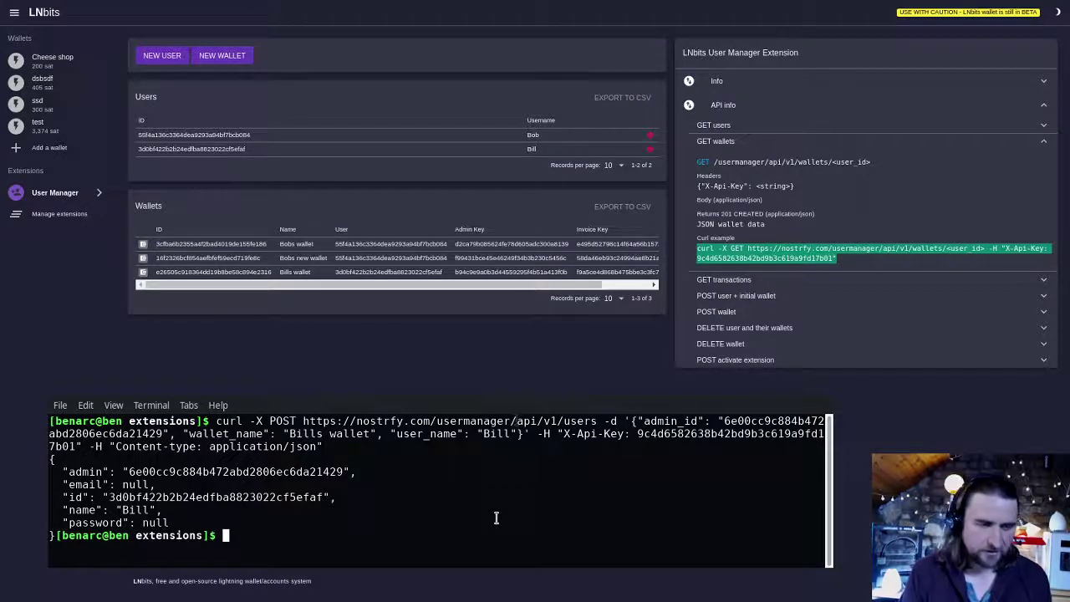
pyautogui.hotkey('ctrl', 'shift', 'v')
pyautogui.press('Left')
pyautogui.press('Left')
pyautogui.press('Left')
pyautogui.press('Left')
pyautogui.press('Left')
pyautogui.press('Left')
pyautogui.press('Left')
pyautogui.press('Left')
pyautogui.press('Left')
pyautogui.press('Left')
pyautogui.press('Left')
pyautogui.press('Left')
pyautogui.press('Left')
pyautogui.press('Left')
pyautogui.press('Left')
pyautogui.press('Left')
pyautogui.press('Left')
pyautogui.press('Left')
pyautogui.press('Left')
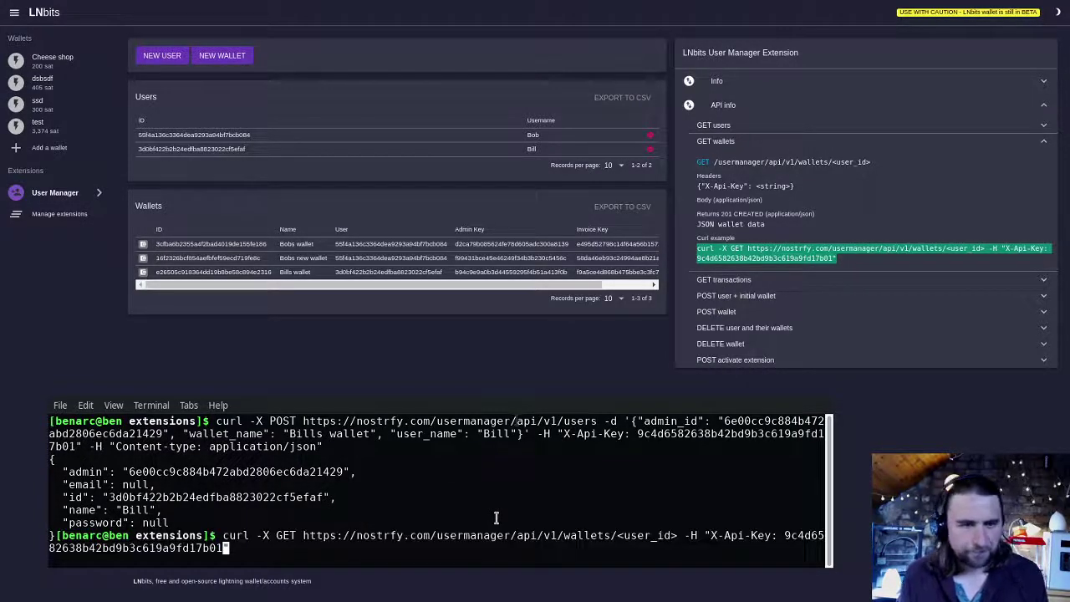
pyautogui.press('Left')
pyautogui.press('Left')
pyautogui.press('Left')
pyautogui.press('Left')
pyautogui.press('Left')
pyautogui.press('Left')
pyautogui.press('Left')
pyautogui.press('Left')
pyautogui.press('Left')
pyautogui.press('Left')
pyautogui.press('Left')
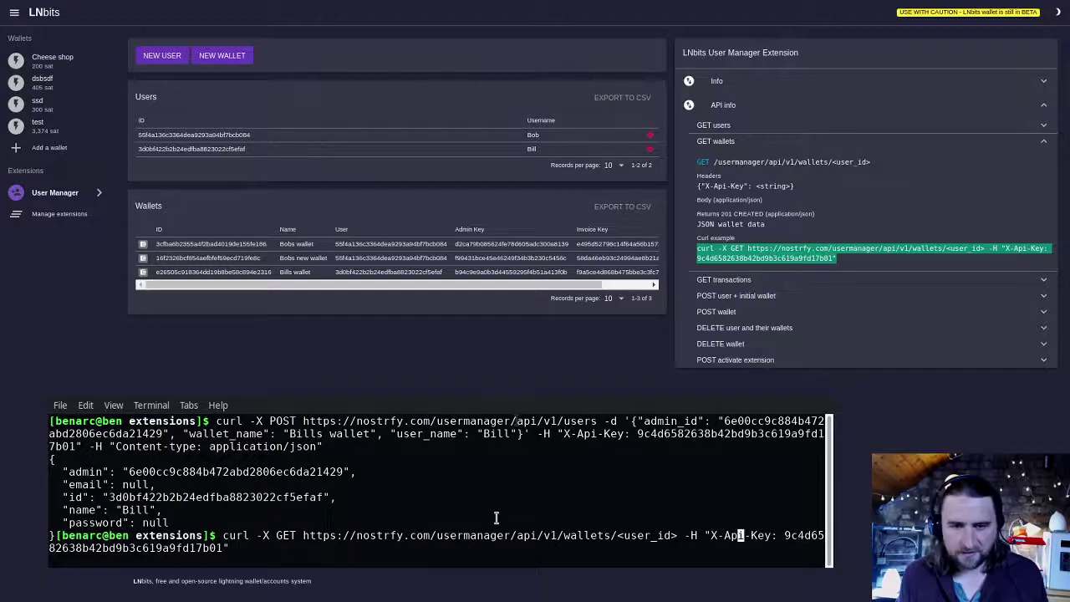
pyautogui.press('Left')
pyautogui.press('Left')
pyautogui.press('Left')
pyautogui.press('Left')
pyautogui.press('Left')
pyautogui.press('Left')
pyautogui.press('Left')
pyautogui.press('Left')
pyautogui.press('BackSpace')
pyautogui.press('BackSpace')
pyautogui.press('BackSpace')
pyautogui.press('BackSpace')
pyautogui.press('BackSpace')
pyautogui.press('BackSpace')
pyautogui.press('BackSpace')
pyautogui.press('BackSpace')
pyautogui.press('BackSpace')
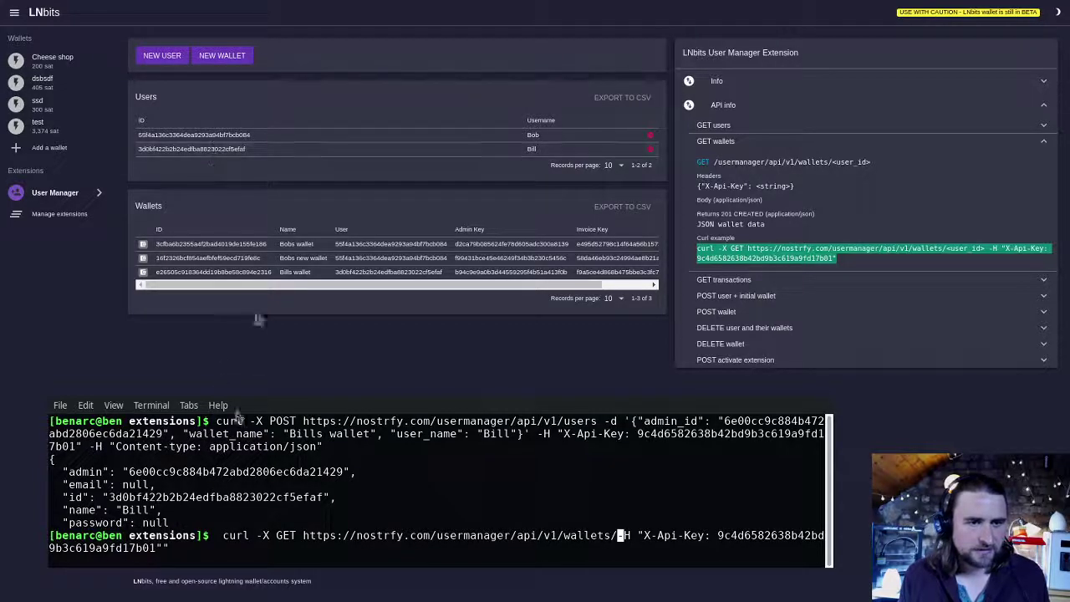
# Step: Insert the second user's id from the earlier API response after wallets/ in the URL and run the GET command
pyautogui.doubleClick(272, 496)
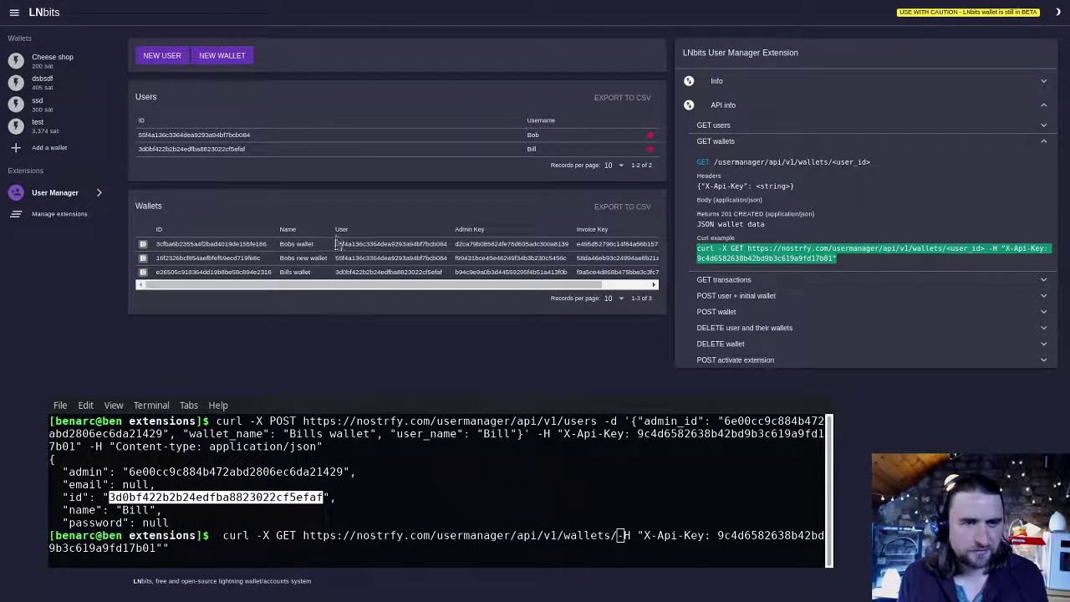
pyautogui.click(632, 531)
pyautogui.middleClick(643, 527)
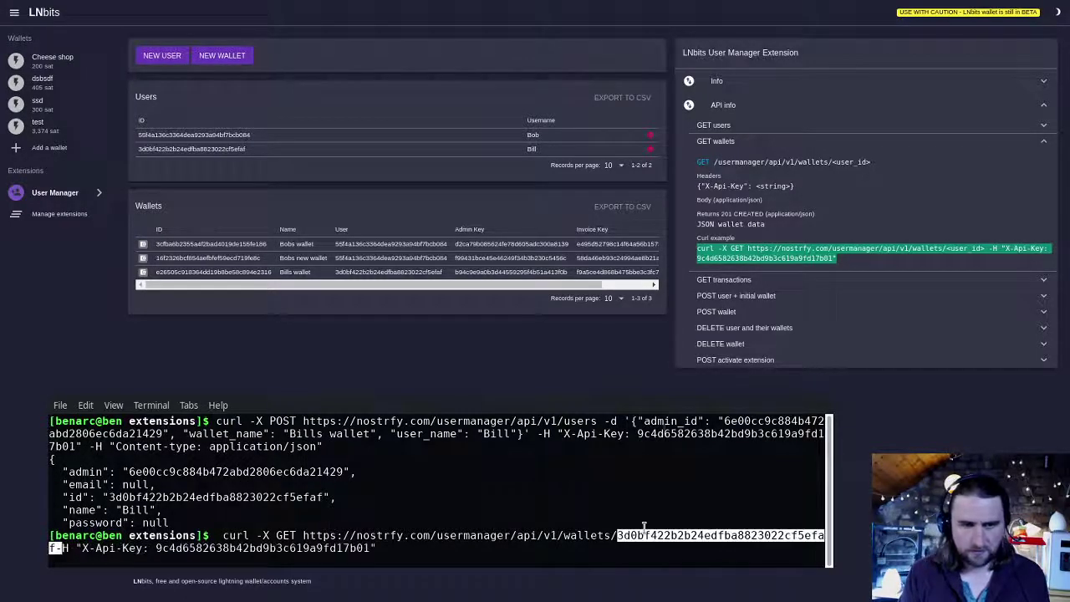
pyautogui.press('Return')
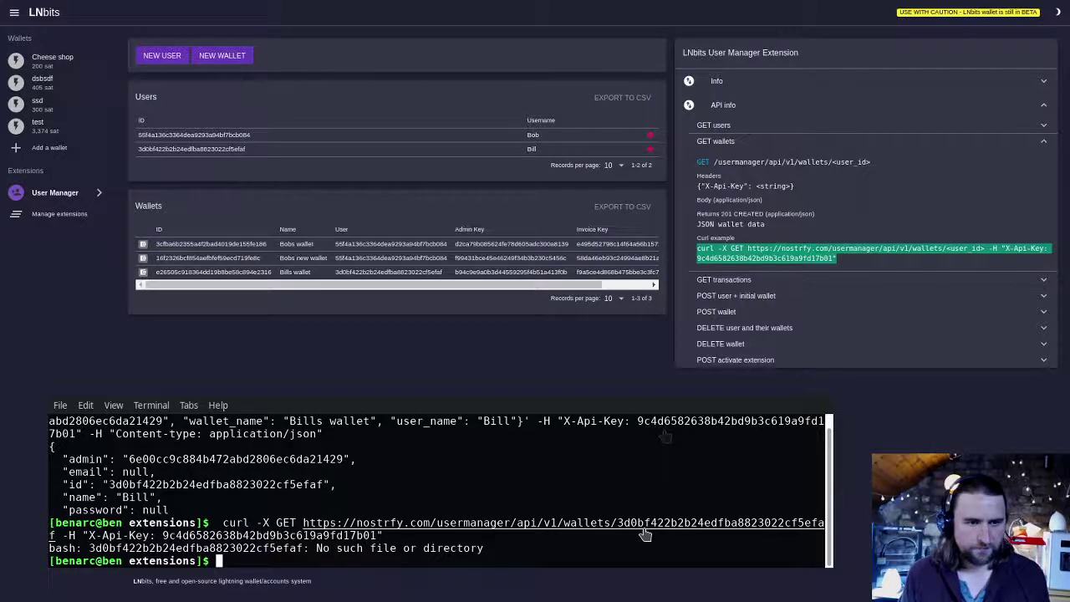
# Step: Recall the GET wallets command, delete the stray "<" before the user id and run it again
pyautogui.press('Up')
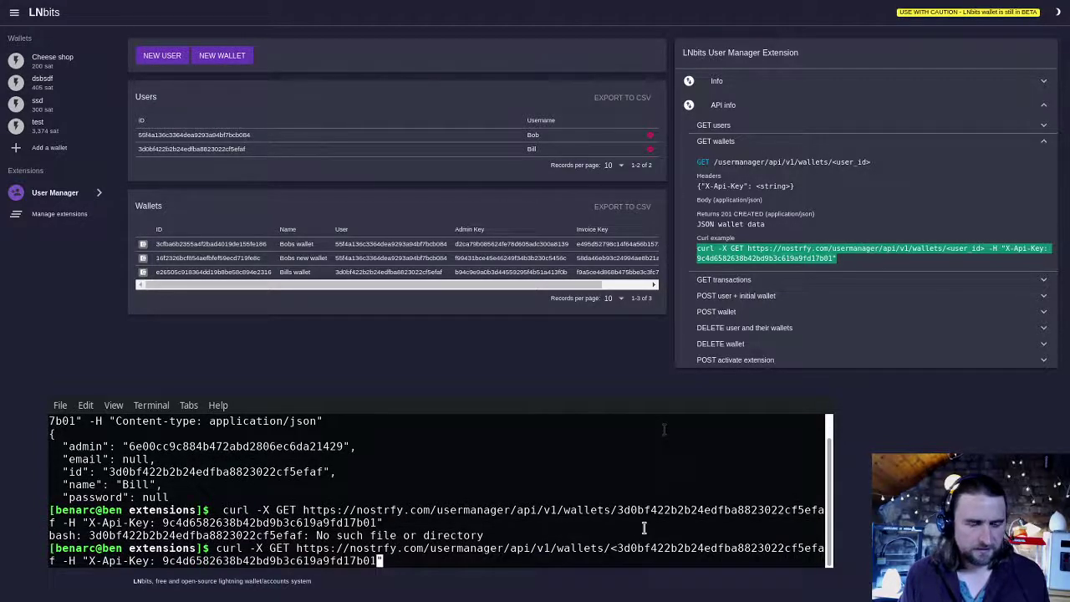
pyautogui.press('Left')
pyautogui.press('Left')
pyautogui.press('Left')
pyautogui.press('Left')
pyautogui.press('Left')
pyautogui.press('Left')
pyautogui.press('Left')
pyautogui.press('Left')
pyautogui.press('Left')
pyautogui.press('Left')
pyautogui.press('Left')
pyautogui.press('Left')
pyautogui.press('Left')
pyautogui.press('Left')
pyautogui.press('Left')
pyautogui.press('Left')
pyautogui.press('Left')
pyautogui.press('Left')
pyautogui.press('Left')
pyautogui.press('Left')
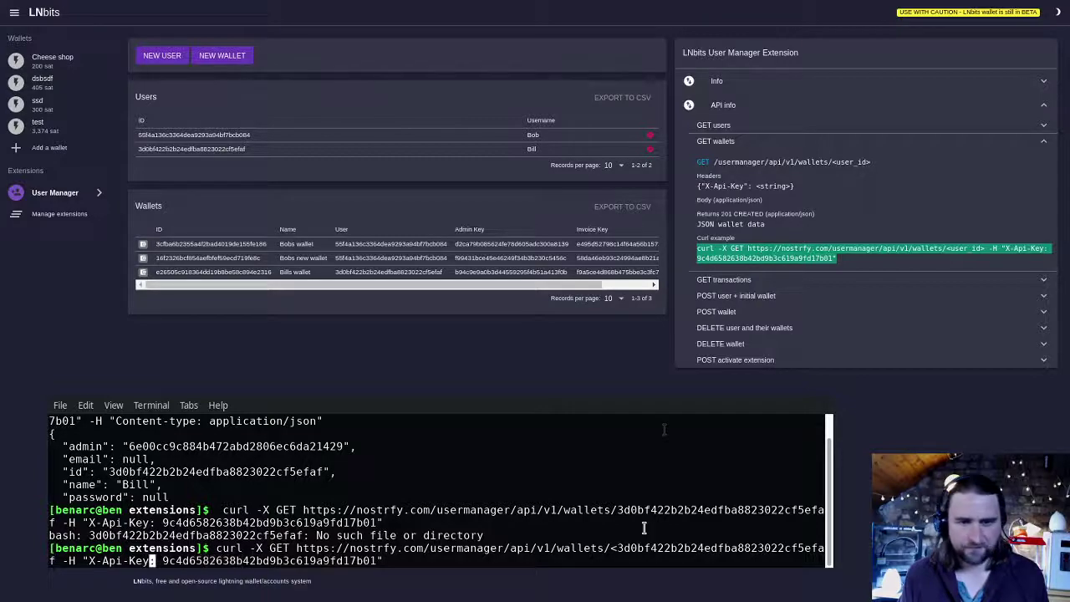
pyautogui.press('Left')
pyautogui.press('Left')
pyautogui.press('Left')
pyautogui.press('Left')
pyautogui.press('Left')
pyautogui.press('Left')
pyautogui.press('Left')
pyautogui.press('Left')
pyautogui.press('Left')
pyautogui.press('Left')
pyautogui.press('Left')
pyautogui.press('Left')
pyautogui.press('Left')
pyautogui.press('Left')
pyautogui.press('Left')
pyautogui.press('Left')
pyautogui.press('Left')
pyautogui.press('Left')
pyautogui.press('Left')
pyautogui.press('Left')
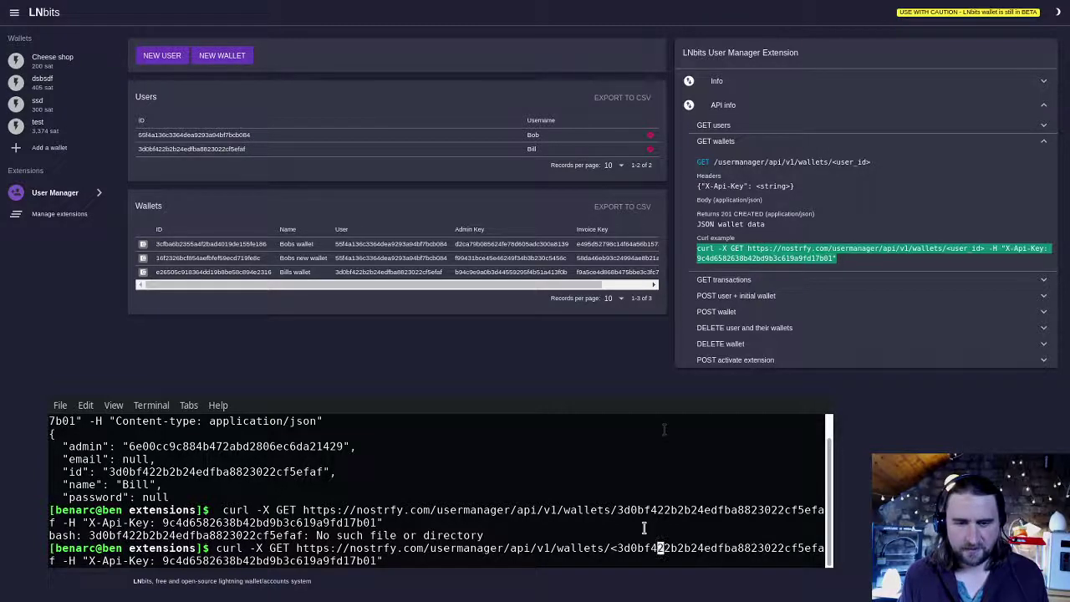
pyautogui.press('Left')
pyautogui.press('Left')
pyautogui.press('Left')
pyautogui.press('Left')
pyautogui.press('Left')
pyautogui.press('BackSpace')
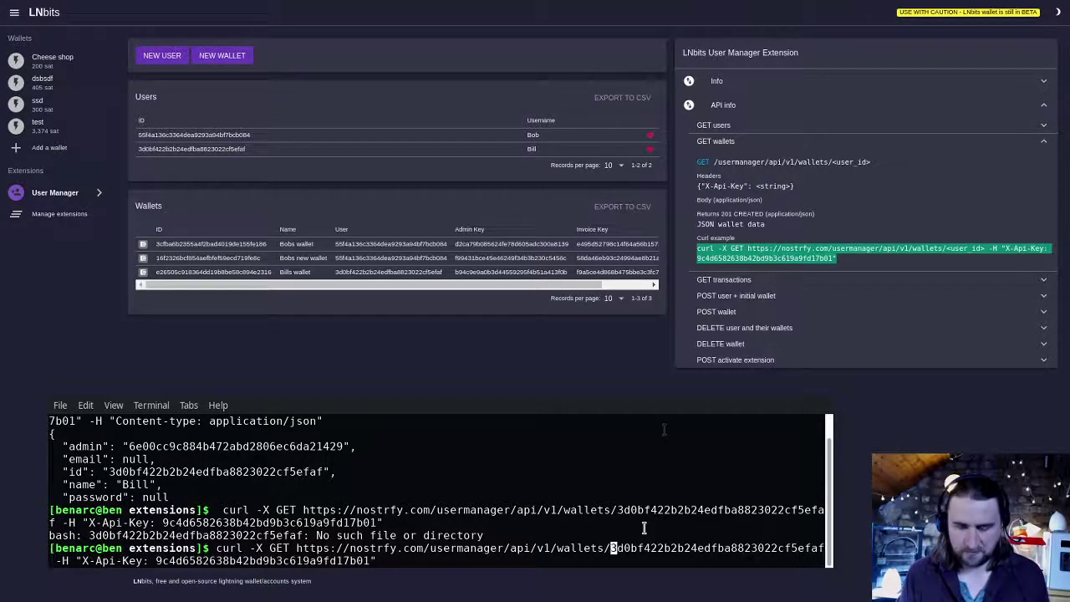
pyautogui.press('Return')
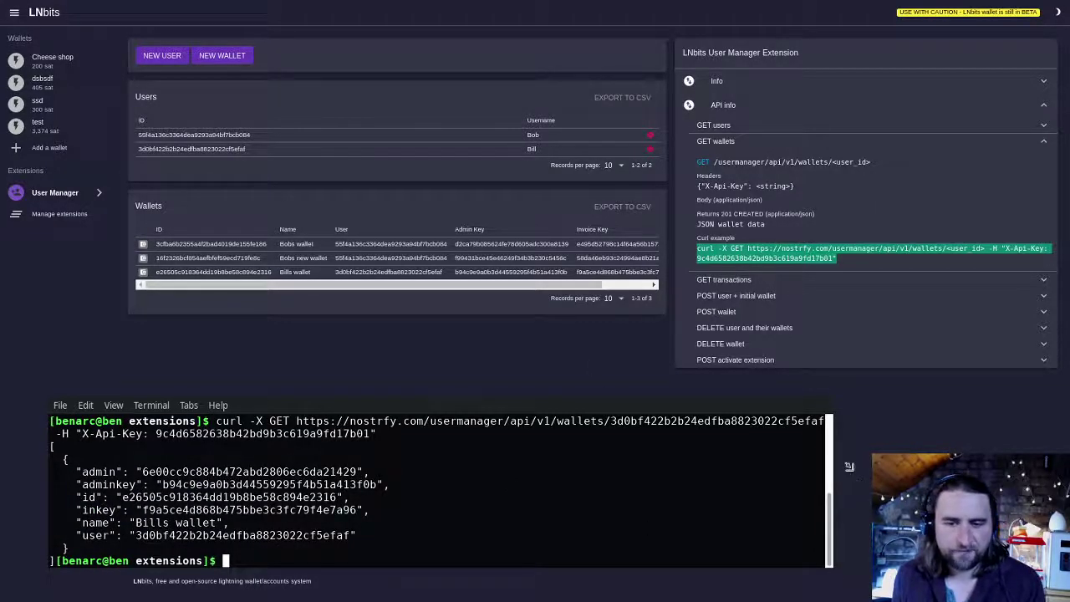
# Step: Enlarge the terminal and compare the wallet's keys and user id in the GET response with the id in the earlier POST response
pyautogui.moveTo(849, 466); pyautogui.dragTo(894, 585)
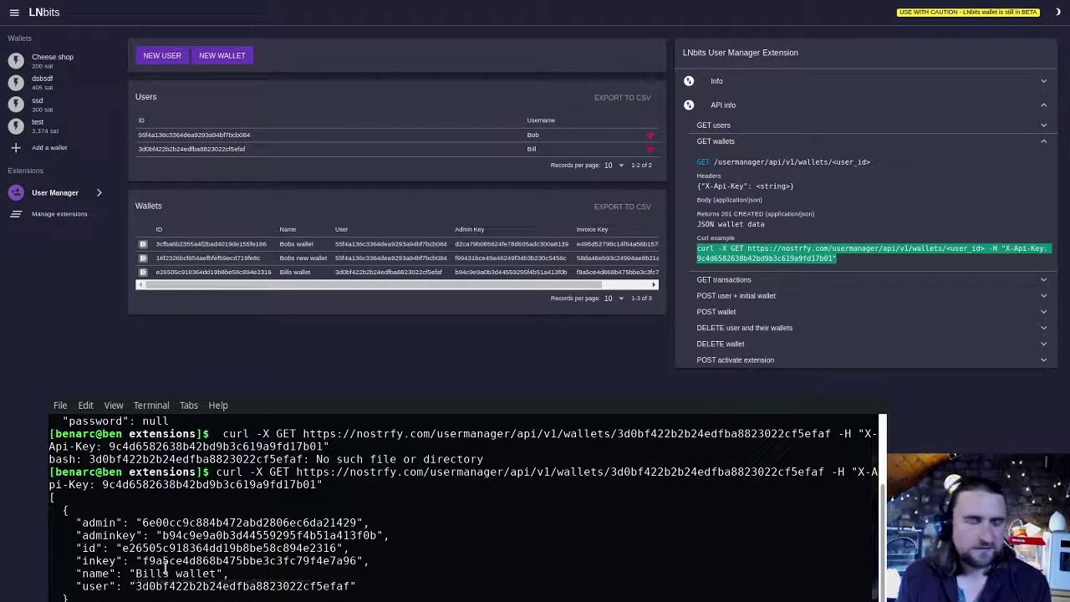
pyautogui.scroll(3, 164, 569)
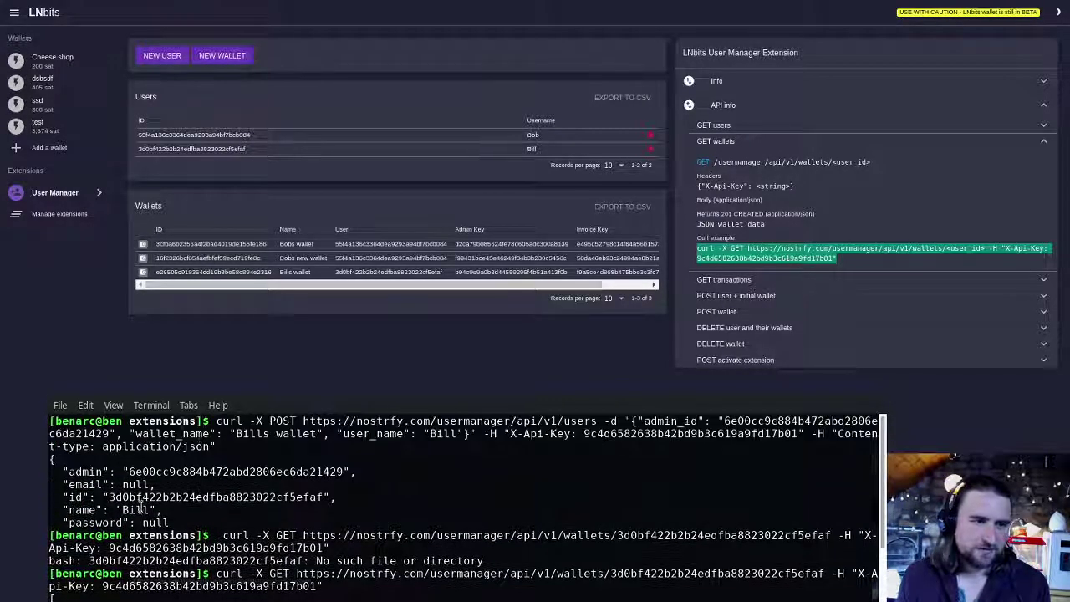
pyautogui.scroll(-3, 140, 508)
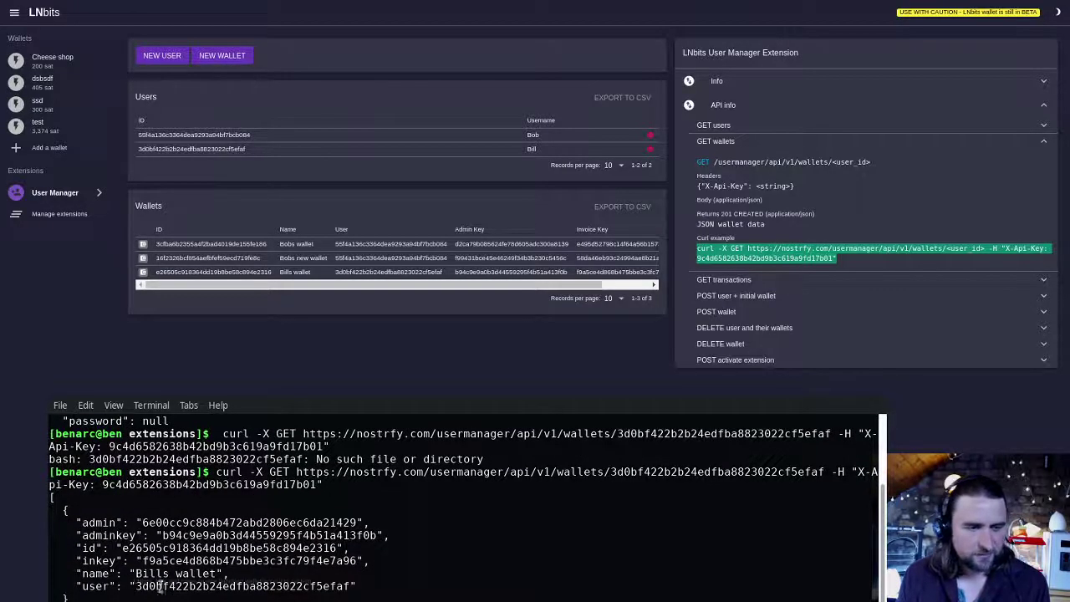
pyautogui.scroll(3, 142, 569)
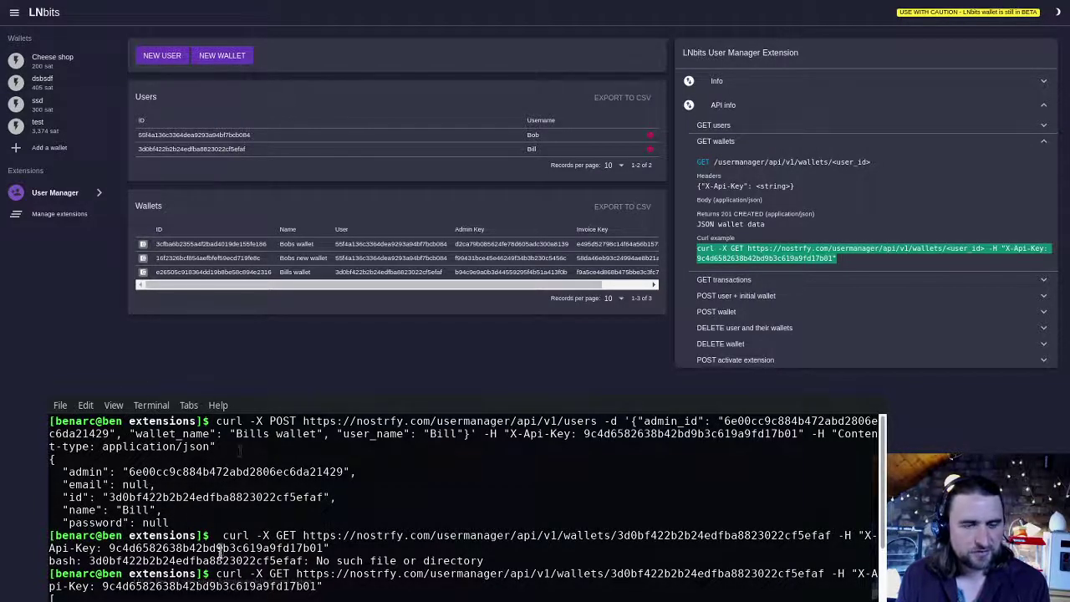
pyautogui.scroll(-3, 220, 547)
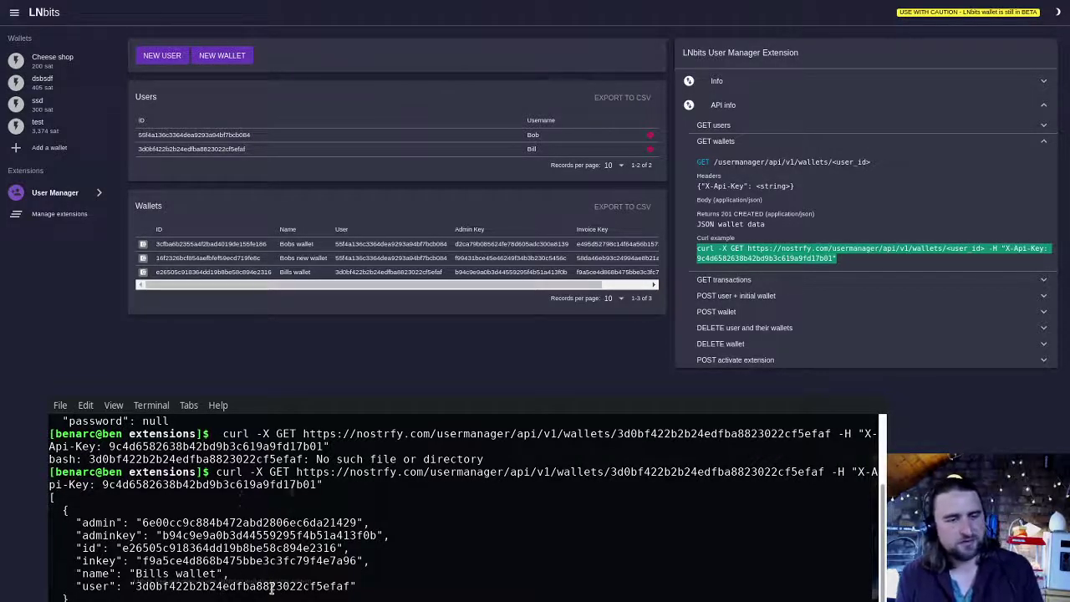
# Step: Open the Cheese shop wallet and show the Get wallet details example in its API info
pyautogui.click(84, 261)
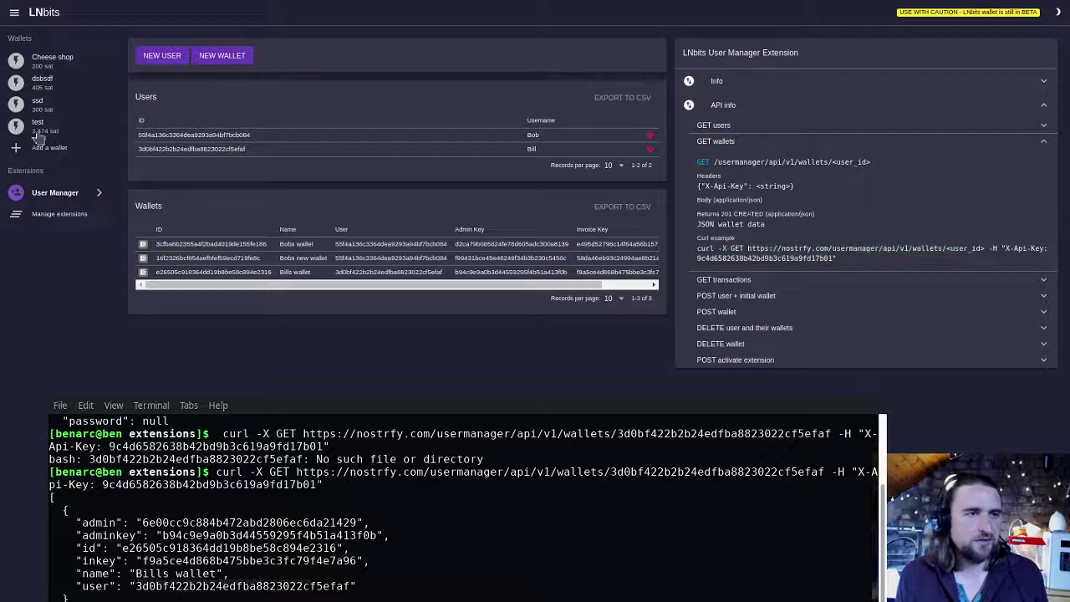
pyautogui.click(58, 60)
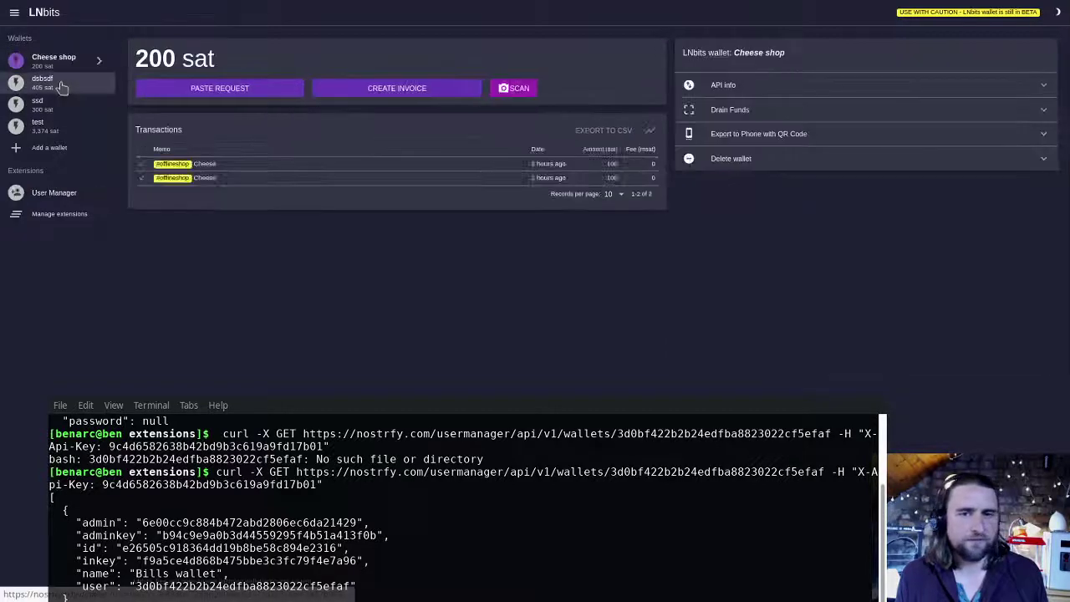
pyautogui.click(801, 85)
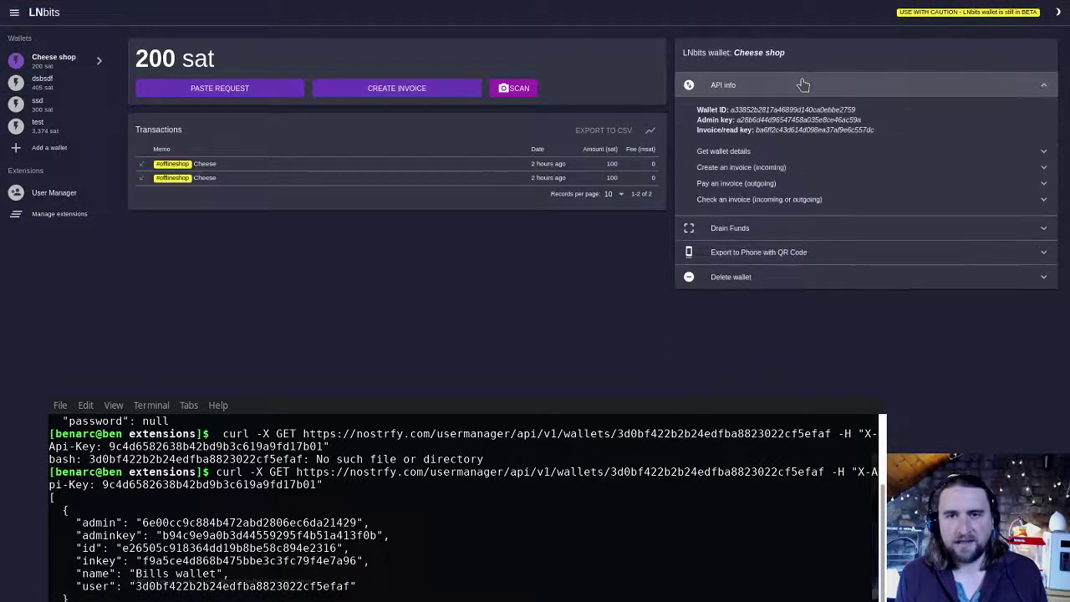
pyautogui.click(798, 154)
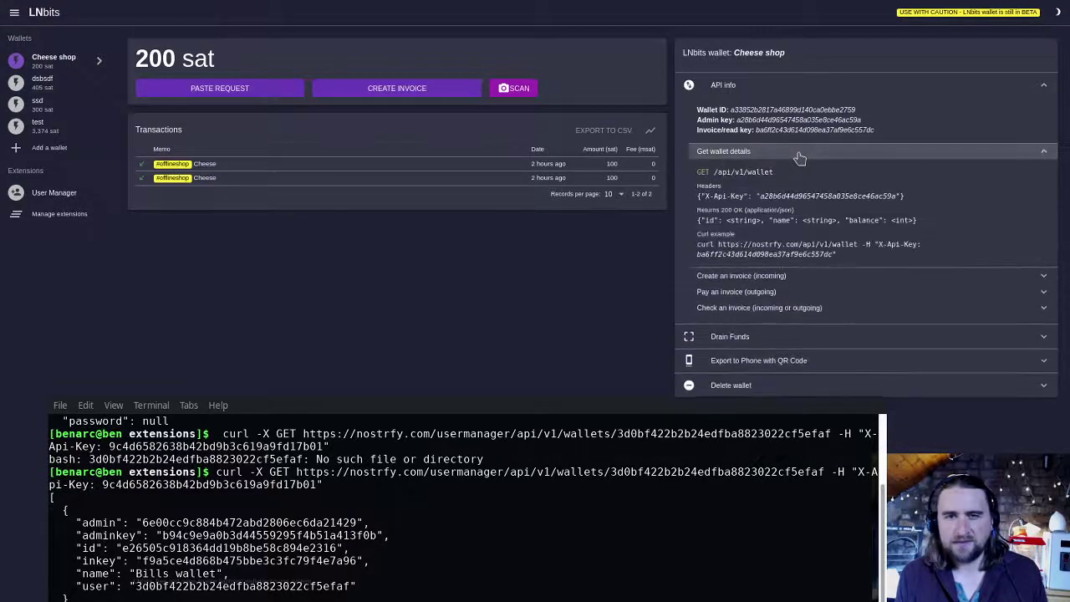
# Step: Copy the wallet details curl example into the terminal with the second user's wallet inkey as the X-Api-Key and run it
pyautogui.moveTo(839, 259); pyautogui.dragTo(695, 244)
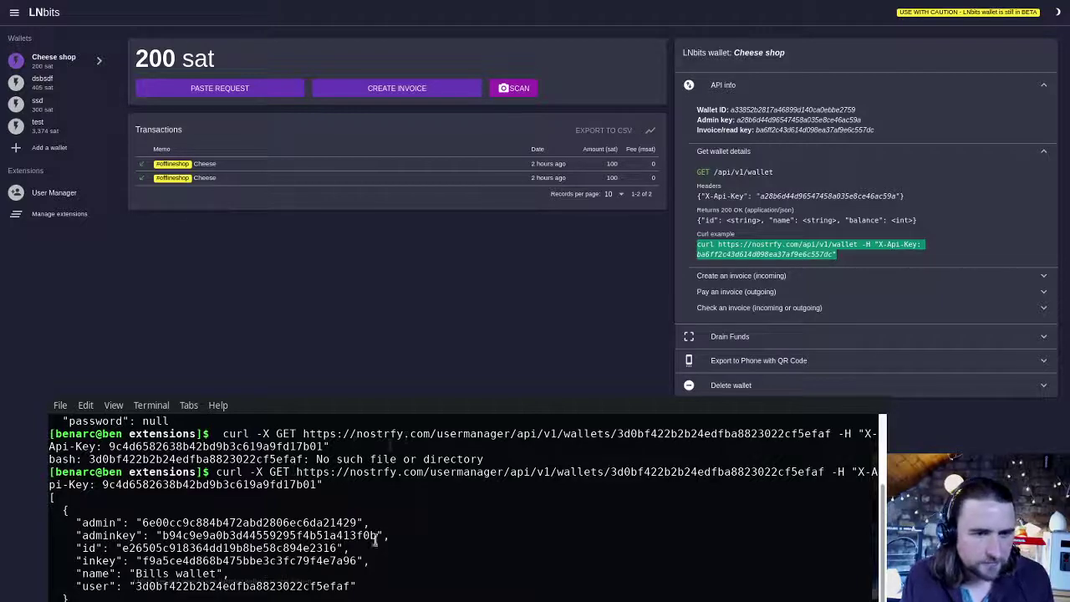
pyautogui.moveTo(353, 560); pyautogui.dragTo(153, 552)
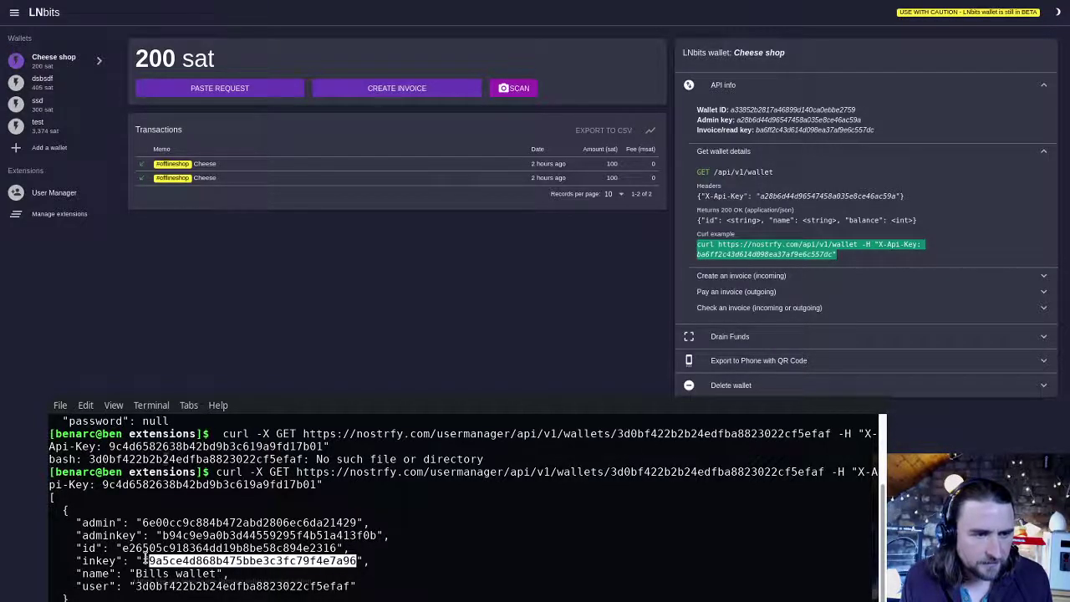
pyautogui.click(599, 508)
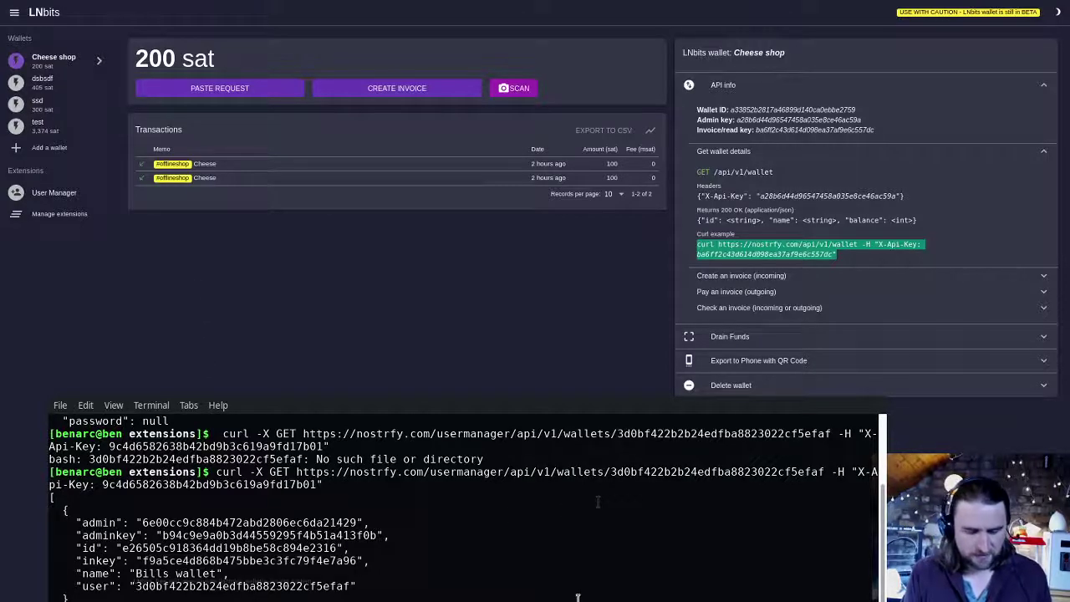
pyautogui.hotkey('ctrl', 'shift', 'v')
pyautogui.press('Return')
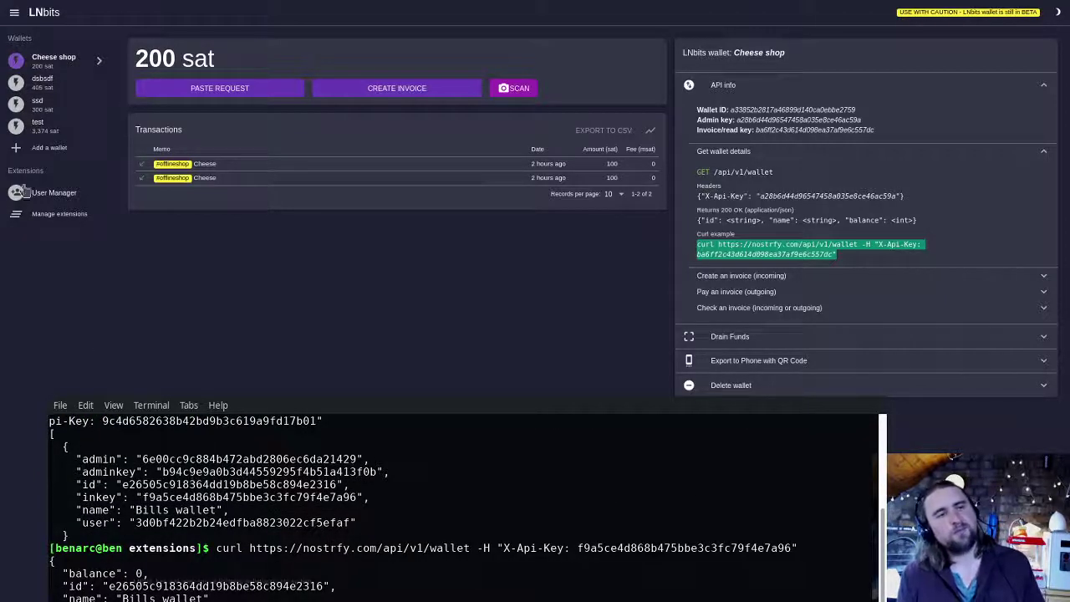
# Step: Return to the User Manager extension and delete the first user from the Users list, confirming the deletion
pyautogui.click(54, 194)
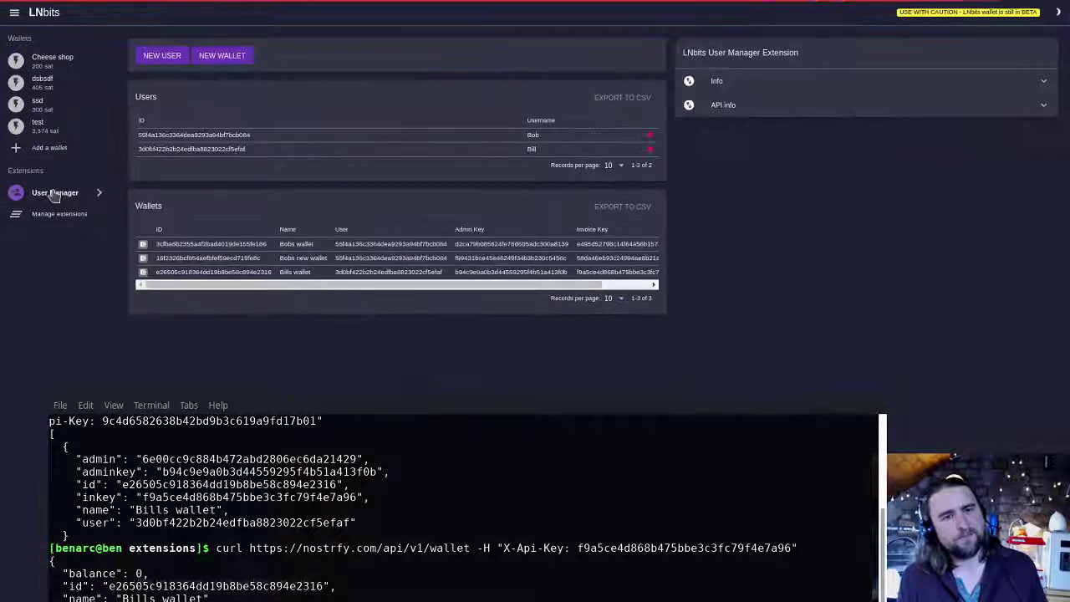
pyautogui.click(653, 136)
pyautogui.click(625, 315)
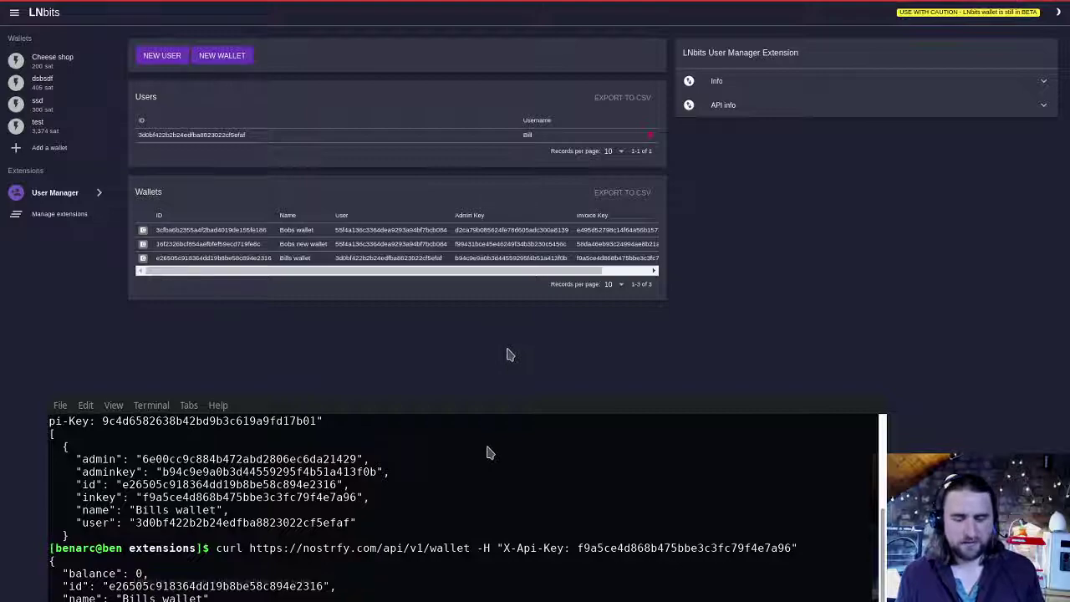